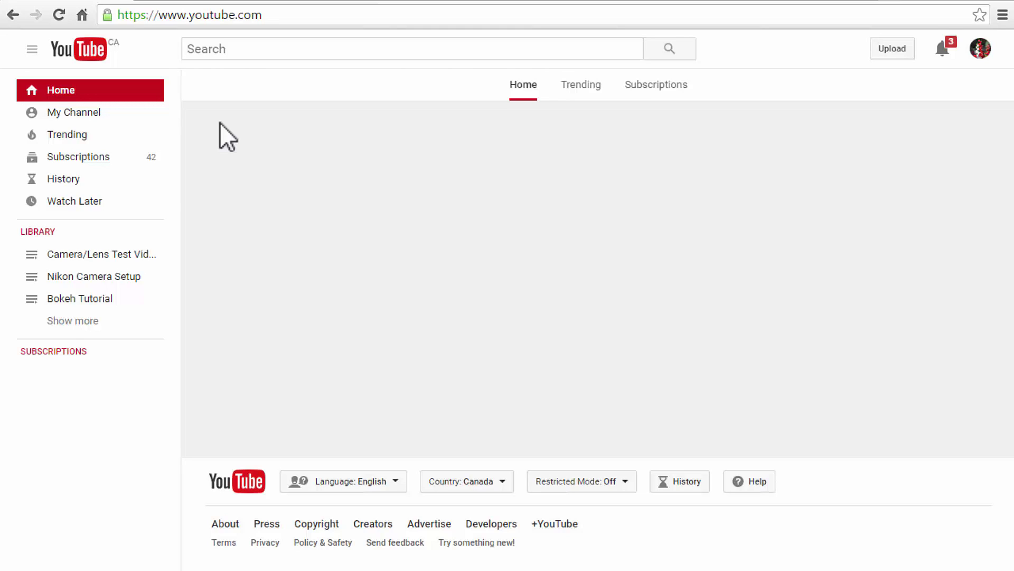
Go to My Channel's About tab and open the channel links editor from the banner pencil.
left_click(96, 112)
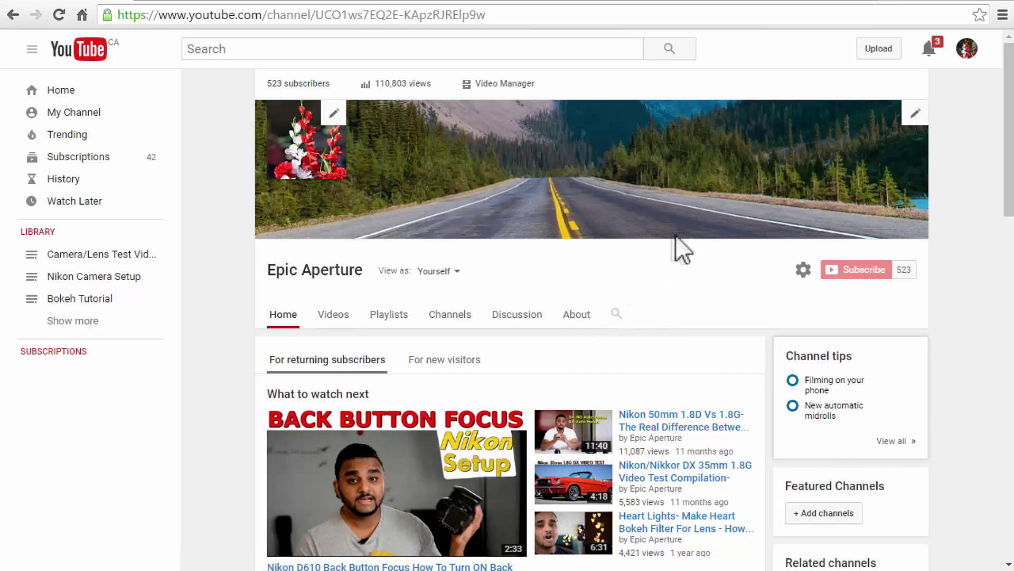
mouse_move(711, 175)
left_click(916, 113)
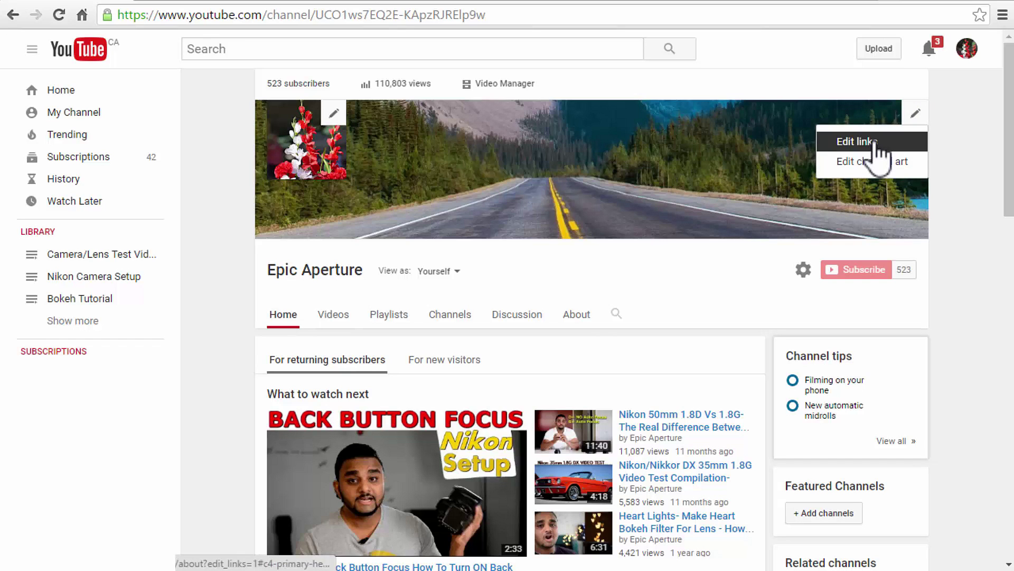
left_click(582, 316)
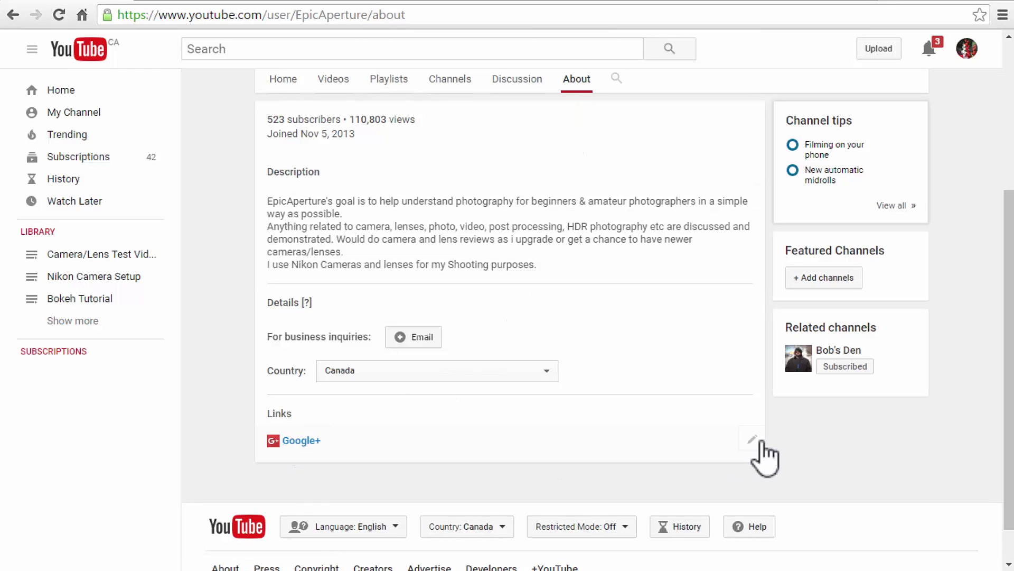
scroll(673, 235, "up", 5)
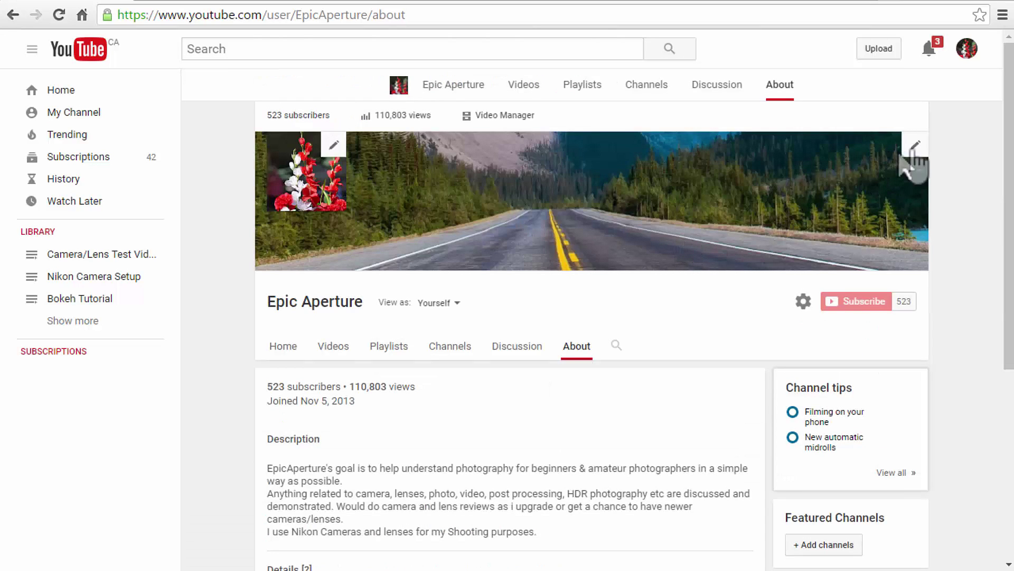
left_click(917, 144)
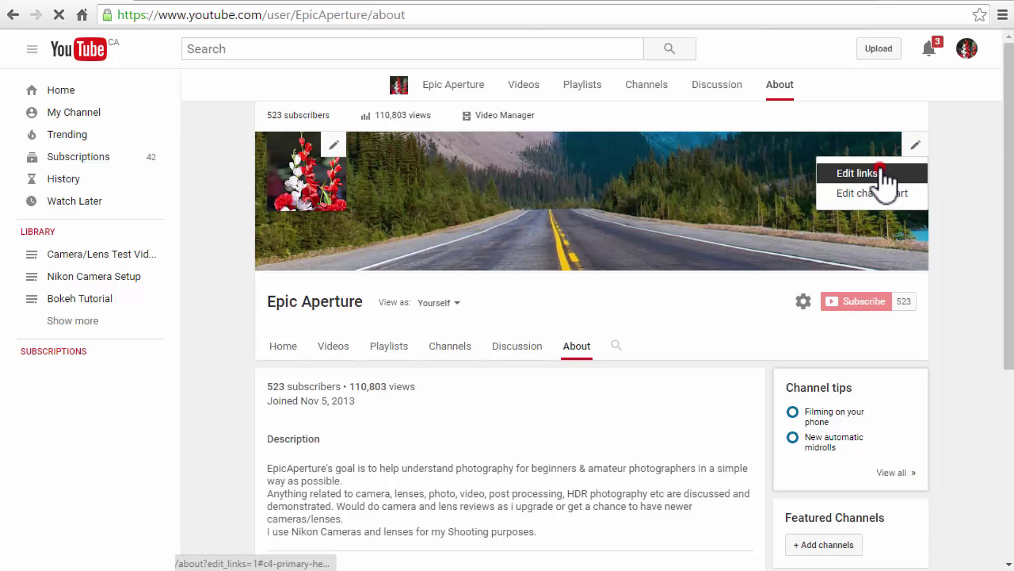
left_click(878, 173)
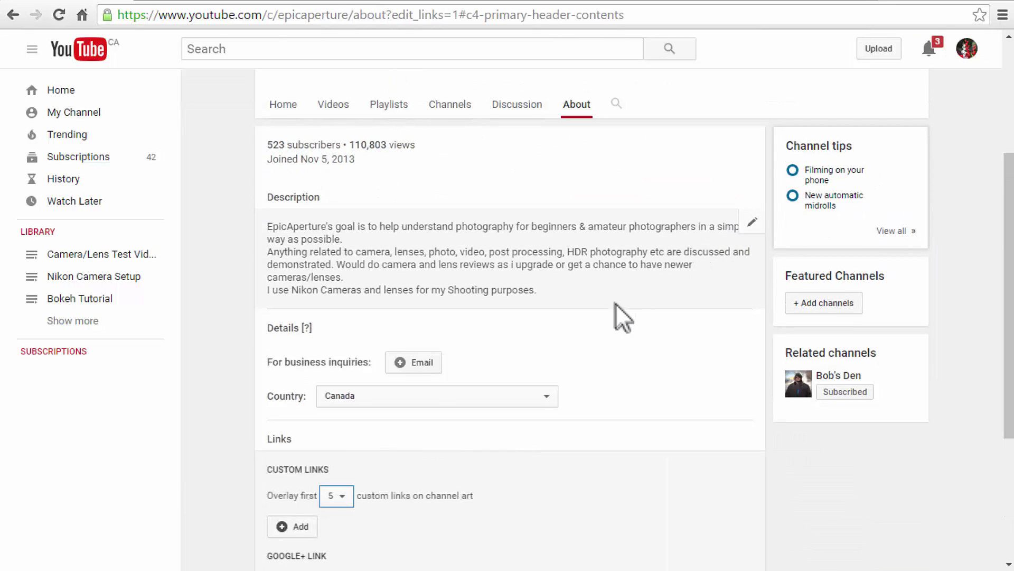
Add a blank custom link entry, focus its URL field, and leave full screen.
scroll(623, 311, "down", 4)
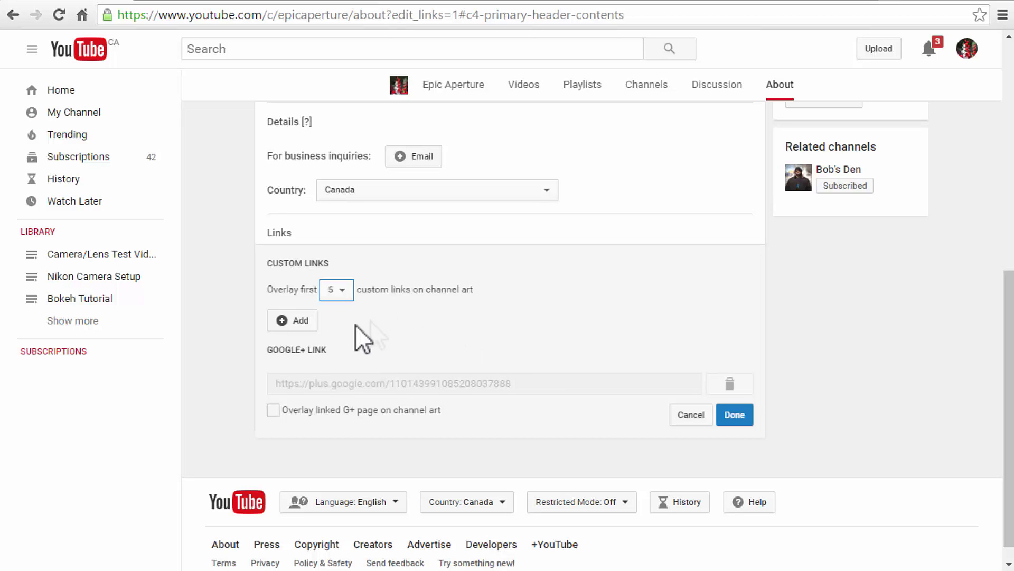
left_click(301, 321)
left_click(490, 320)
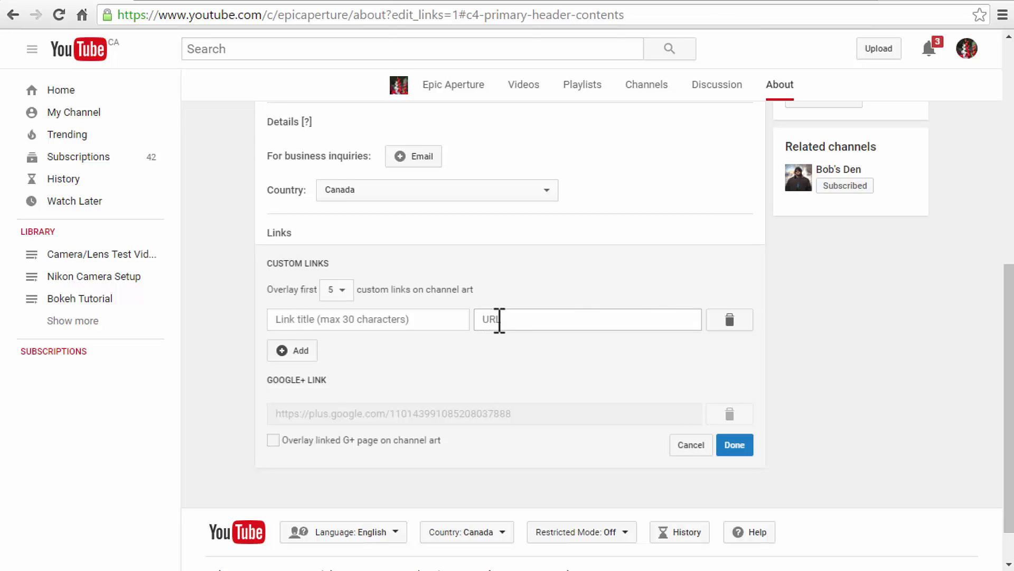
key("F11")
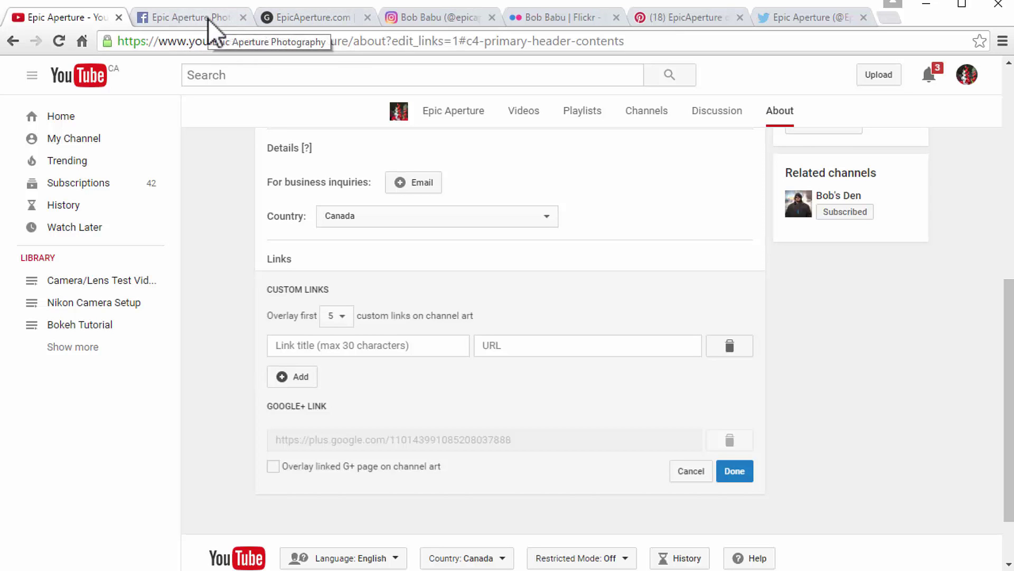
left_click(208, 18)
left_click(296, 10)
left_click(441, 10)
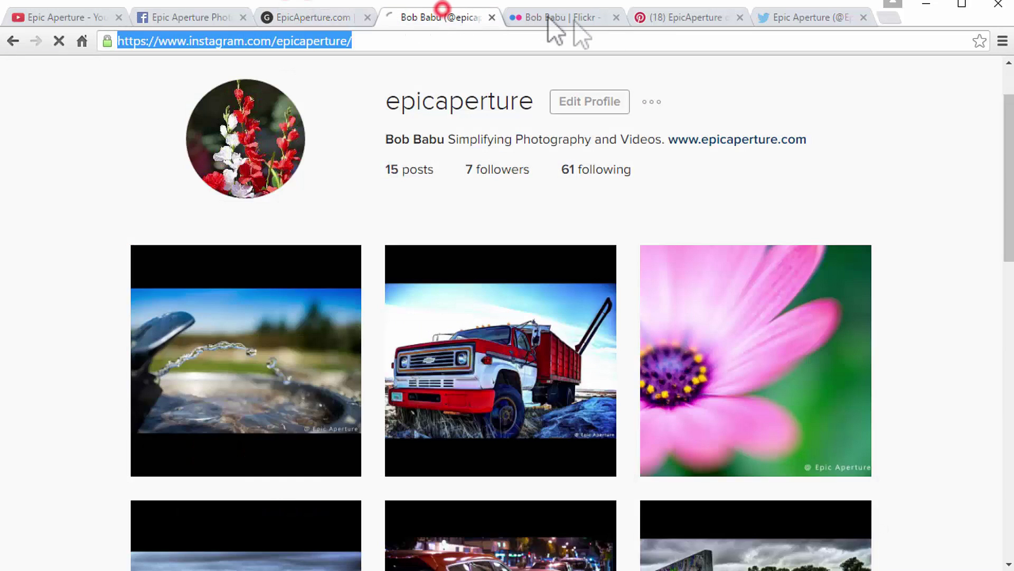
left_click(587, 19)
left_click(705, 17)
left_click(818, 11)
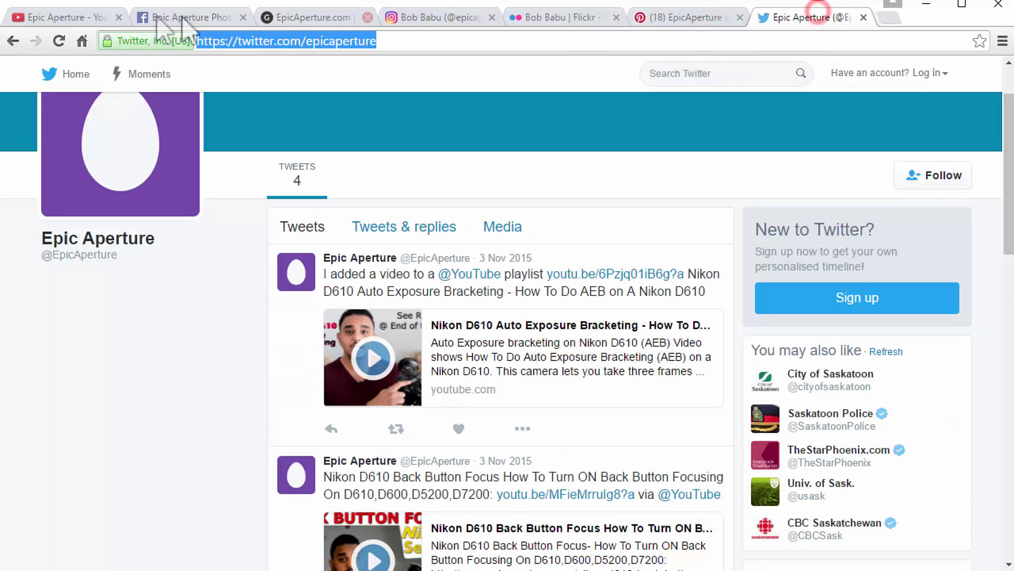
left_click(69, 19)
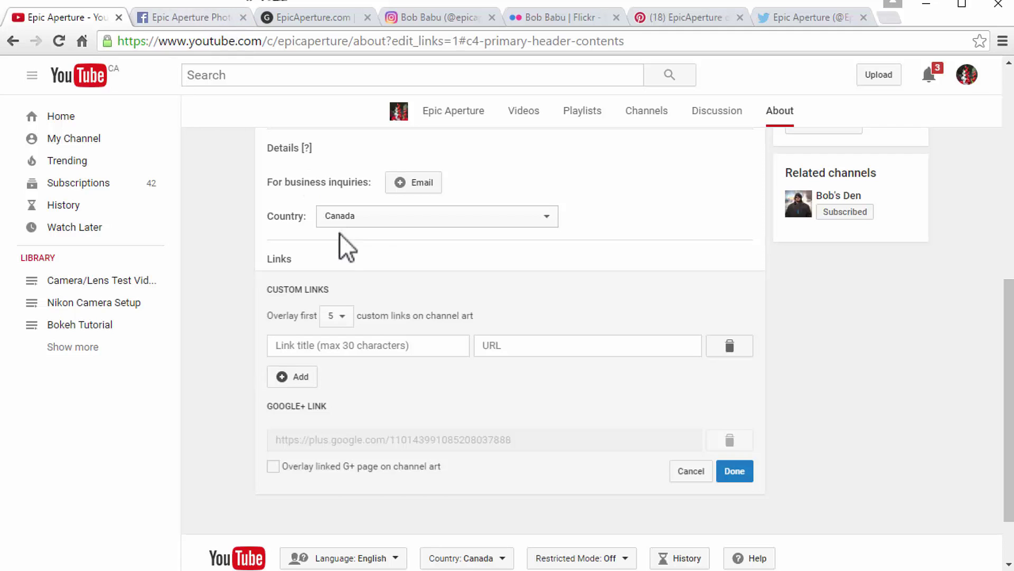
left_click(185, 17)
left_click(101, 19)
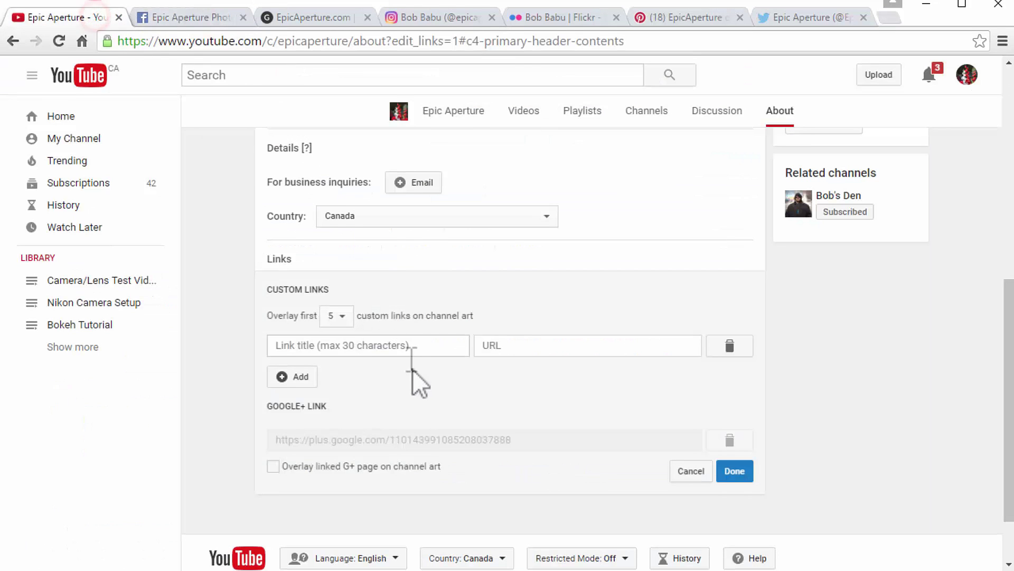
left_click(195, 17)
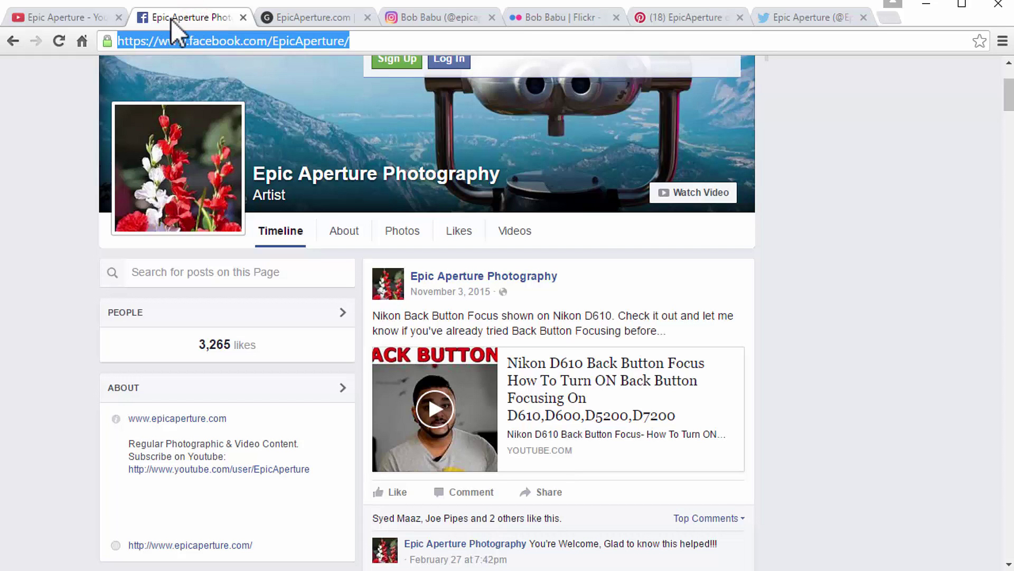
left_click(312, 16)
left_click(445, 12)
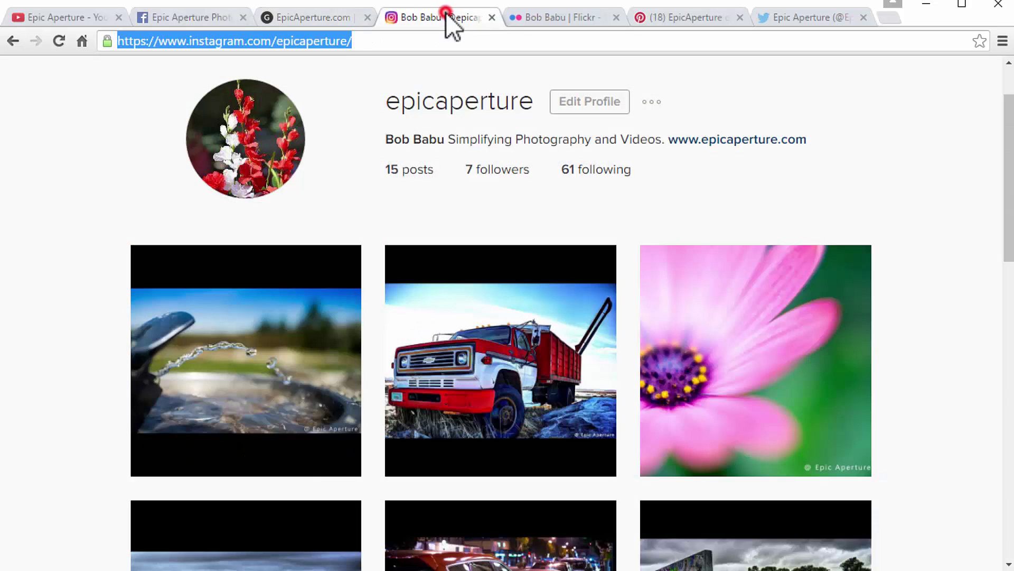
left_click(541, 21)
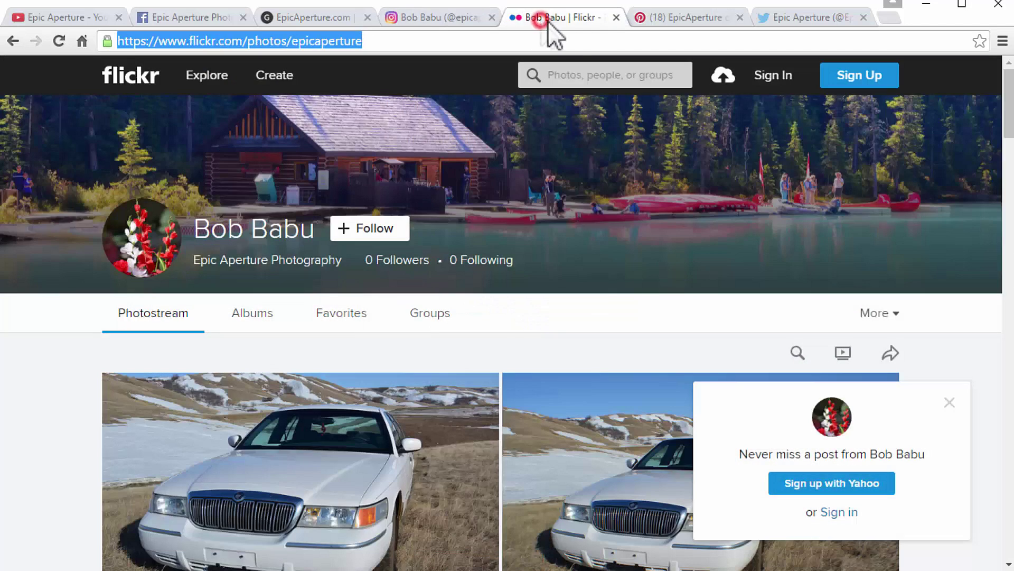
left_click(192, 14)
left_click(291, 11)
left_click(408, 12)
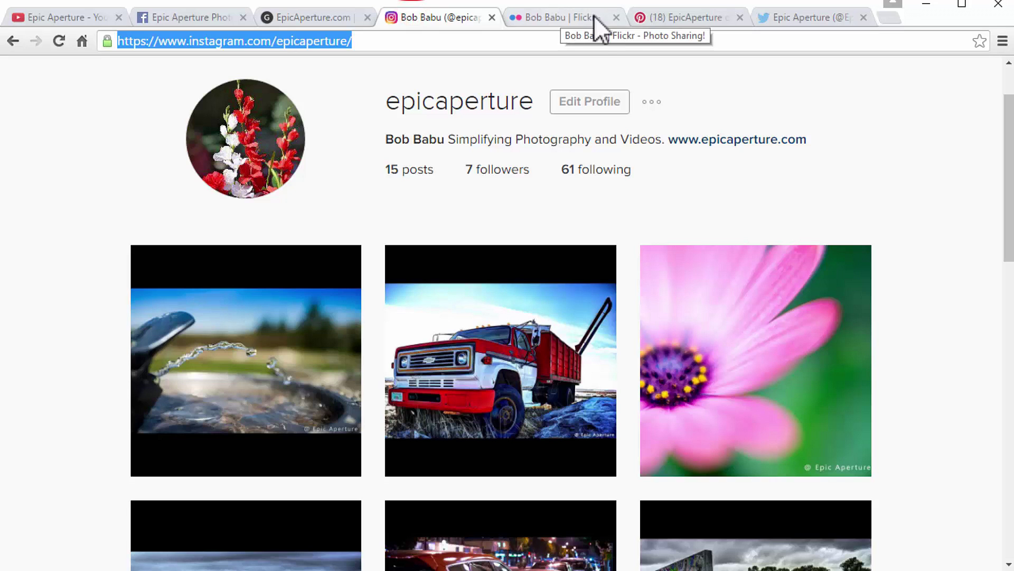
left_click(85, 17)
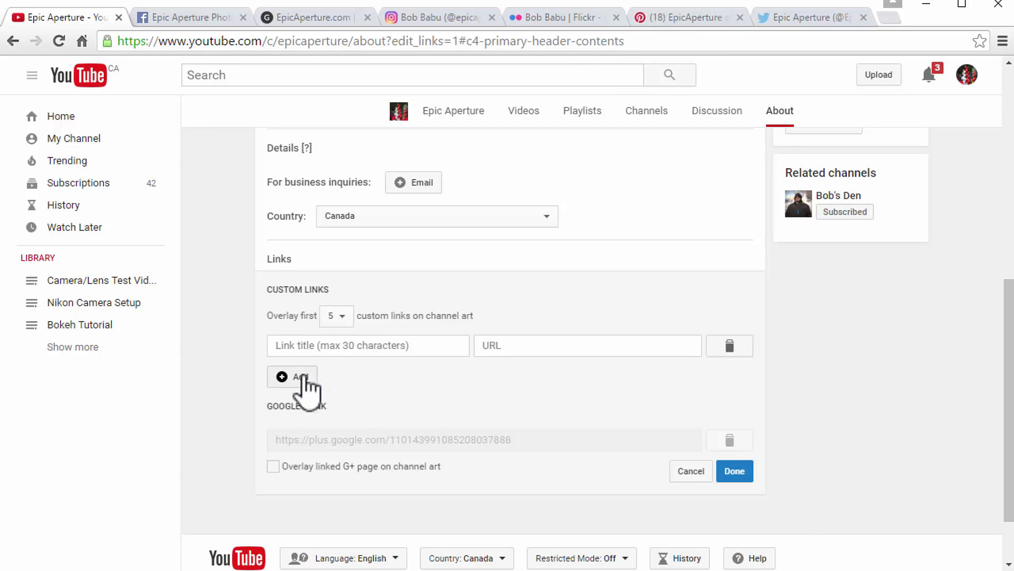
Copy the Facebook page address and paste it into the custom link's URL field.
left_click(304, 346)
left_click(509, 346)
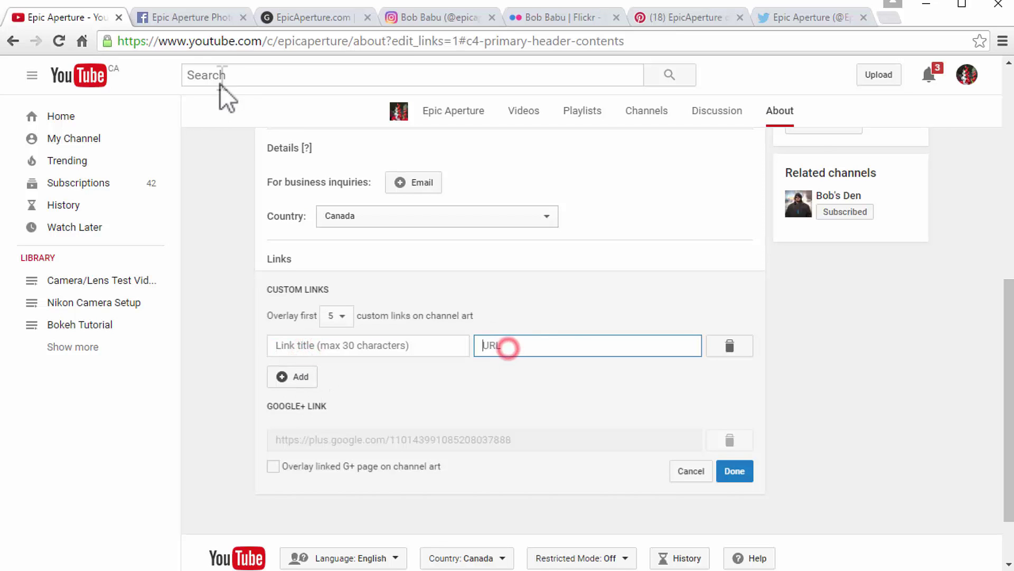
left_click(189, 20)
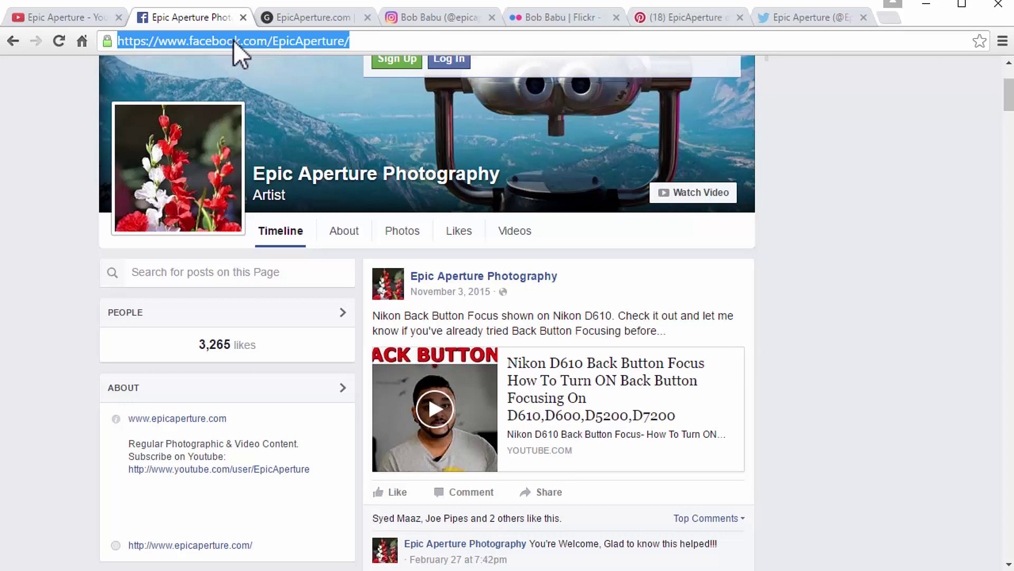
left_click(302, 41)
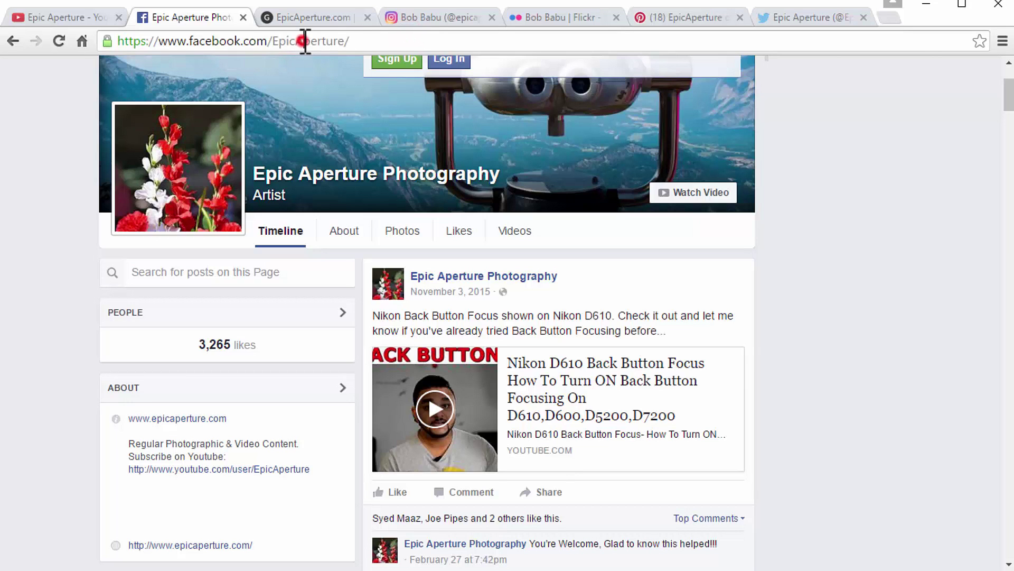
triple_click(357, 42)
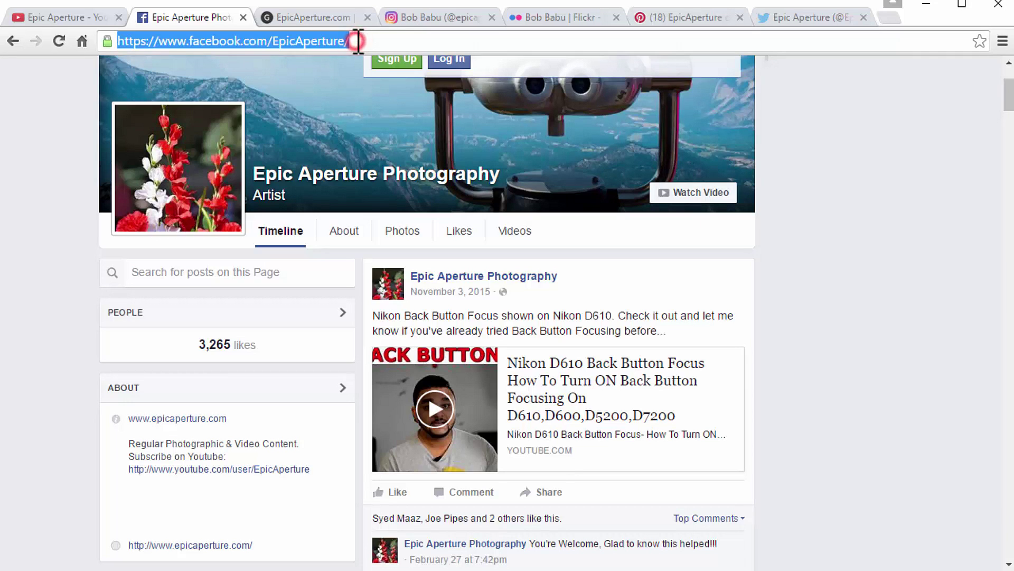
right_click(307, 43)
left_click(354, 100)
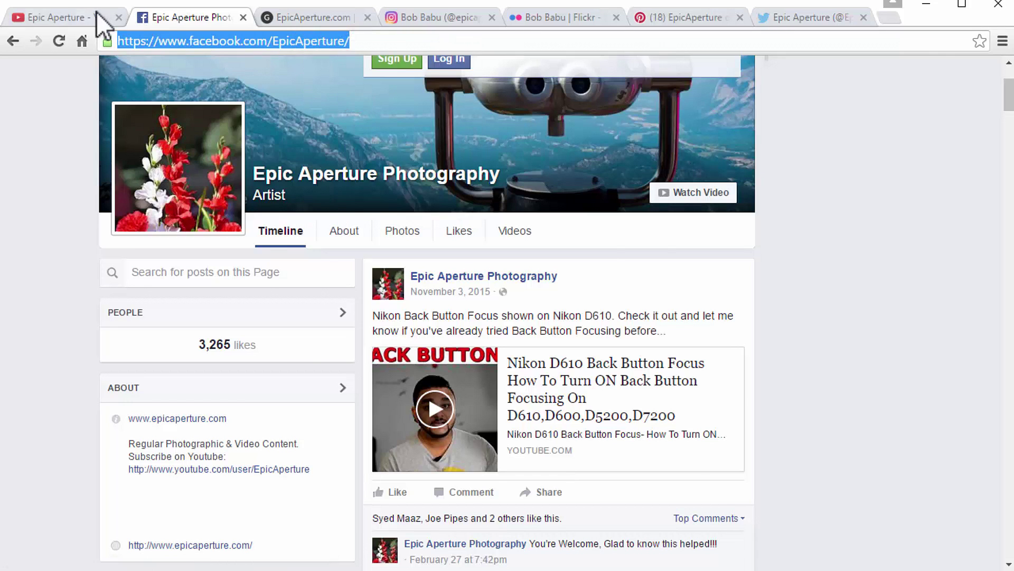
left_click(97, 14)
left_click(493, 349)
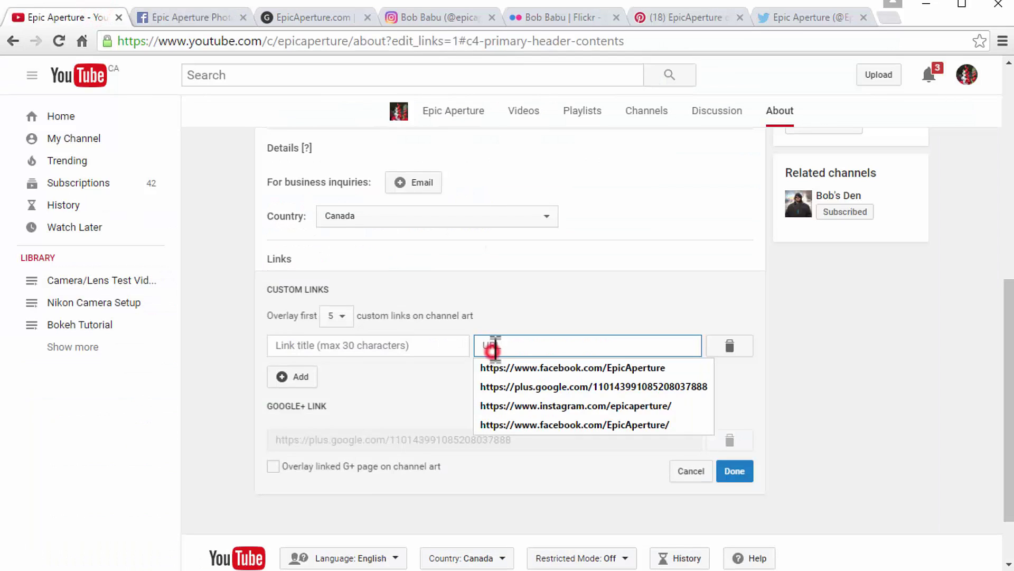
right_click(516, 346)
left_click(573, 447)
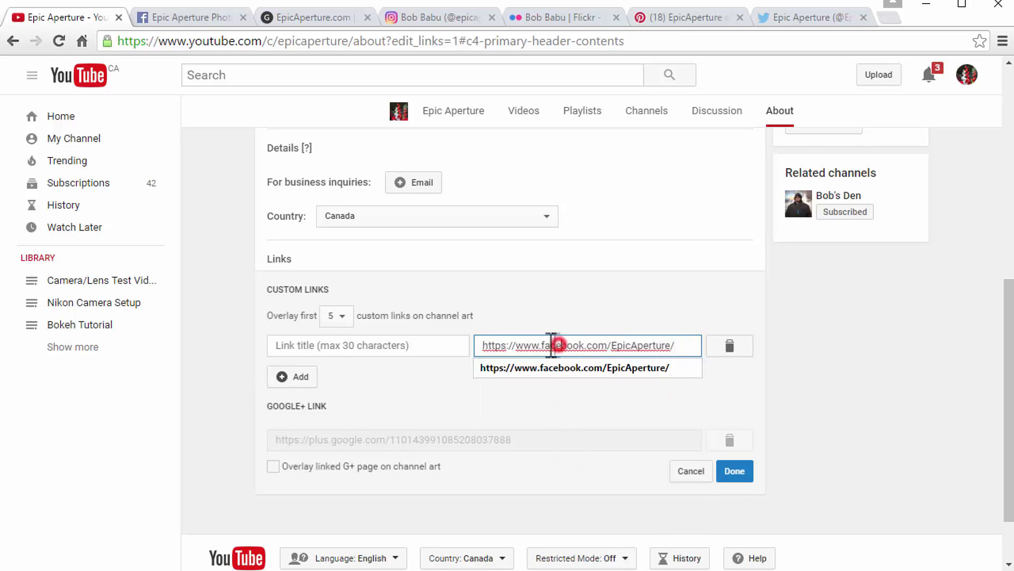
Title the link 'facebook' and add another empty custom link entry.
left_click(399, 345)
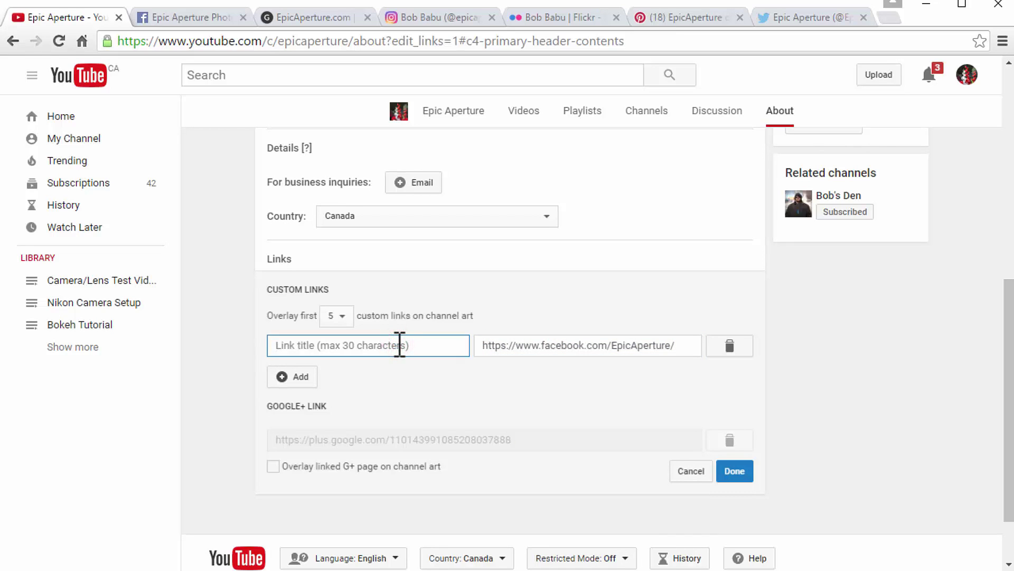
type("face")
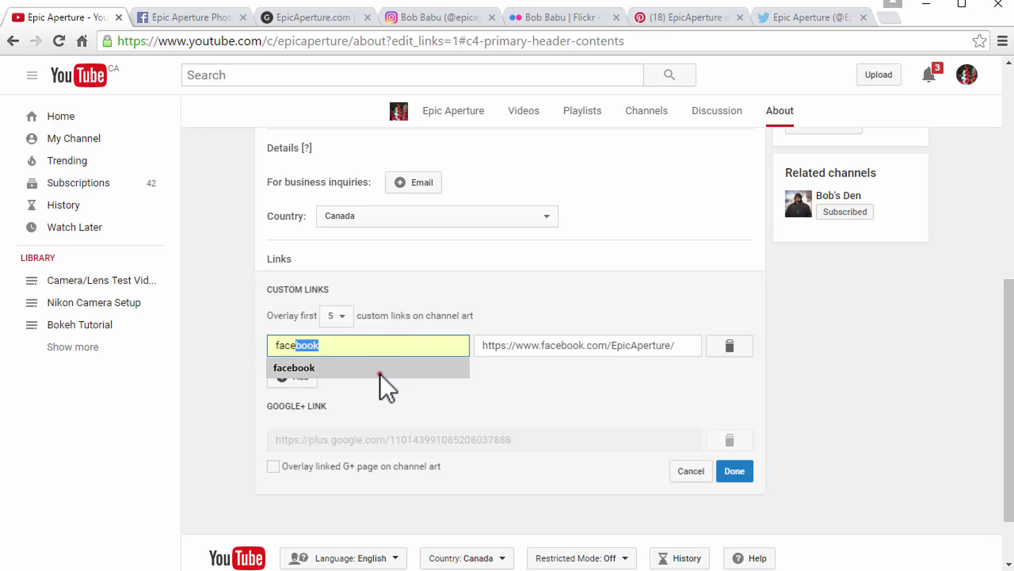
left_click(380, 373)
left_click(411, 373)
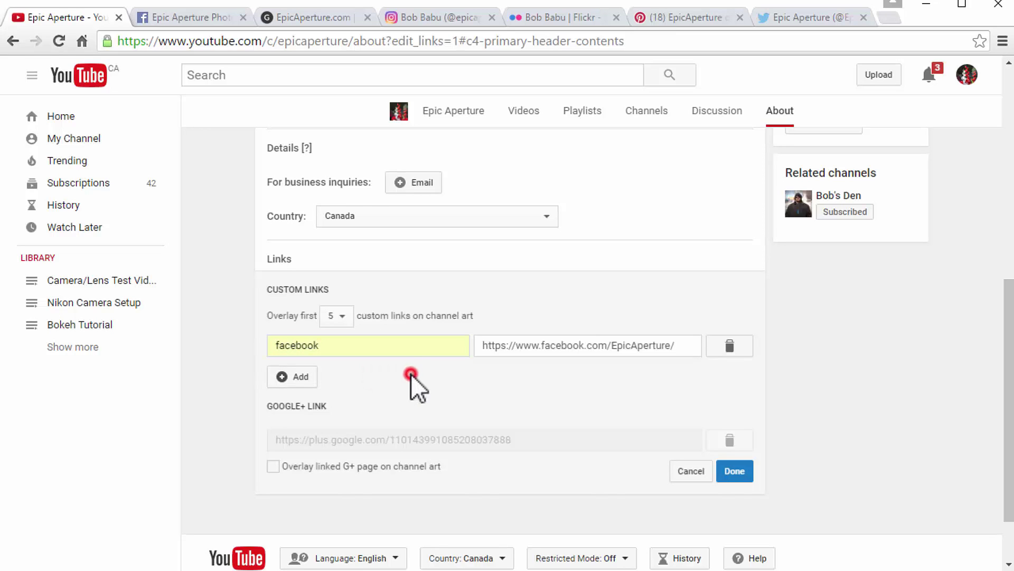
left_click(293, 376)
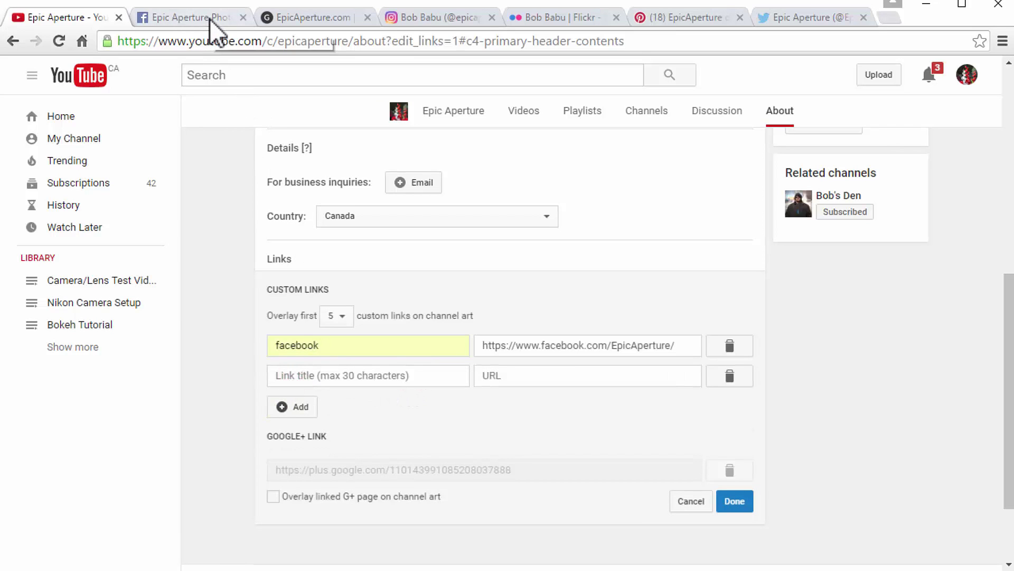
left_click(310, 17)
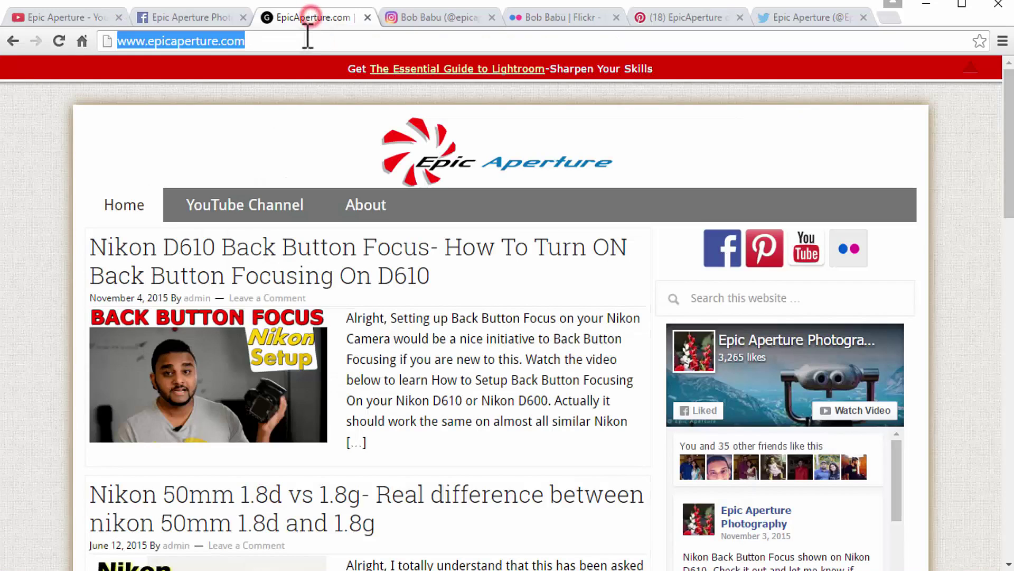
Add a custom link titled 'website' pointing to the copied epicaperture.com address.
right_click(211, 38)
left_click(263, 97)
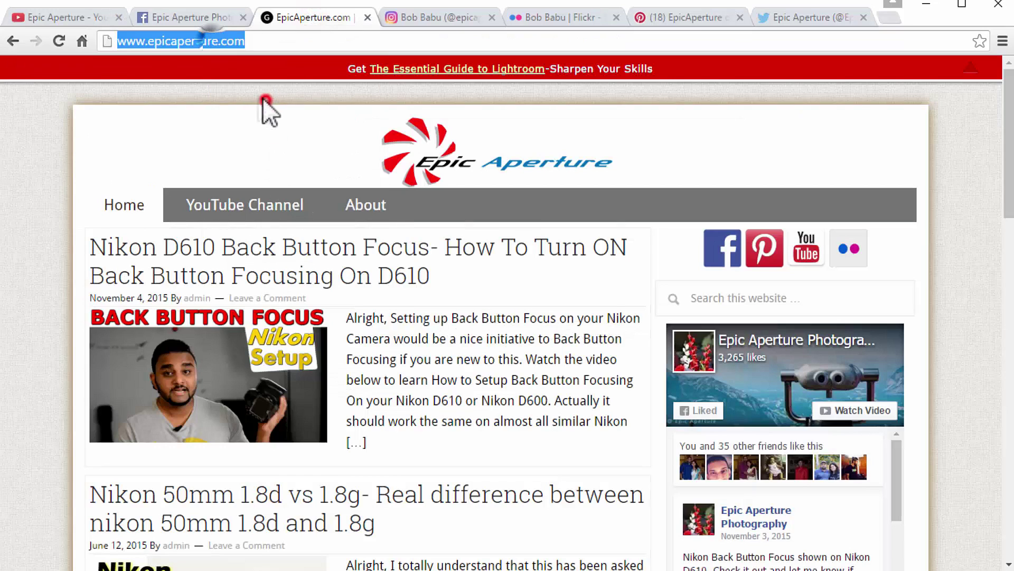
left_click(99, 18)
left_click(513, 375)
right_click(515, 375)
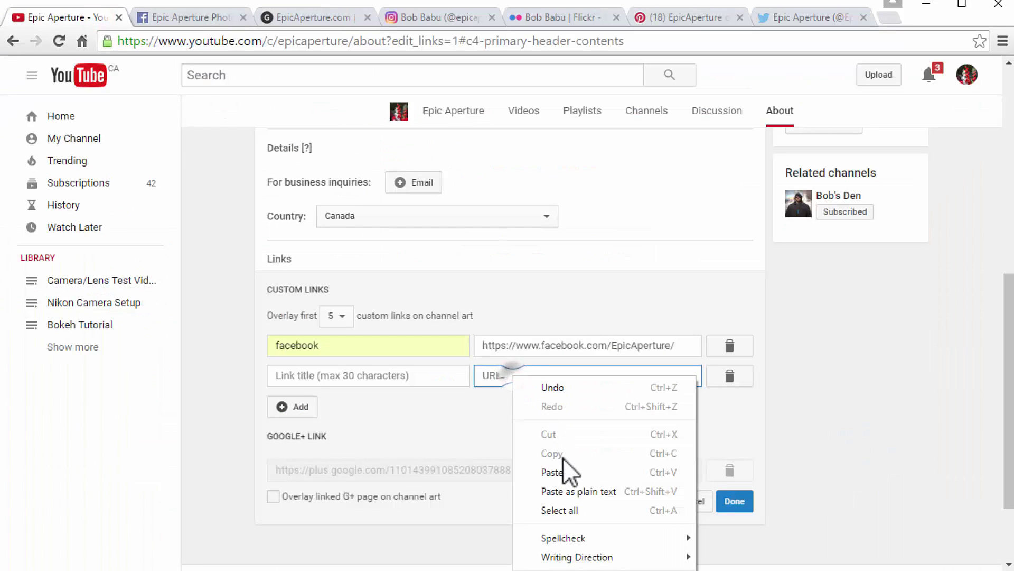
left_click(561, 470)
left_click(391, 374)
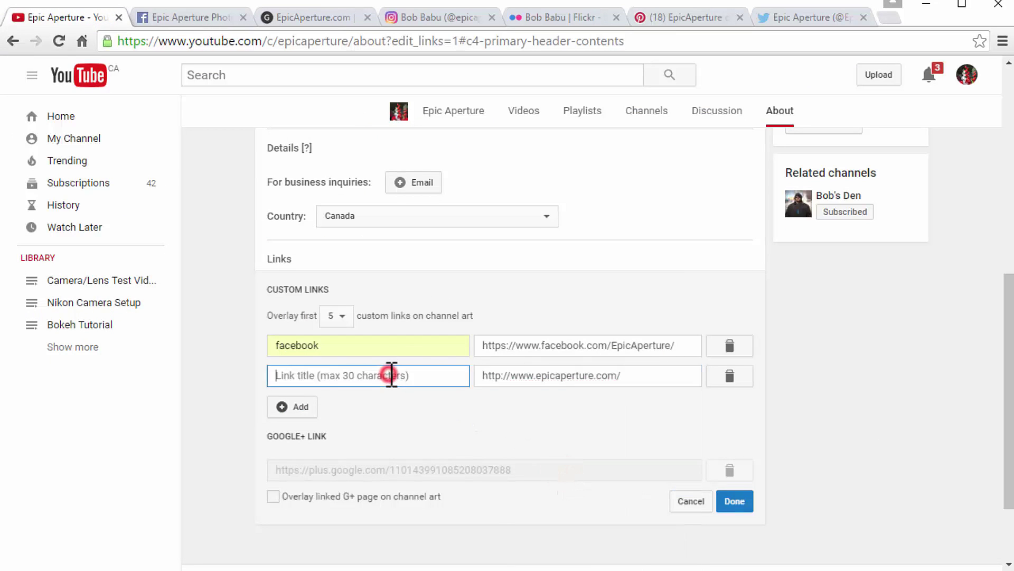
type("website")
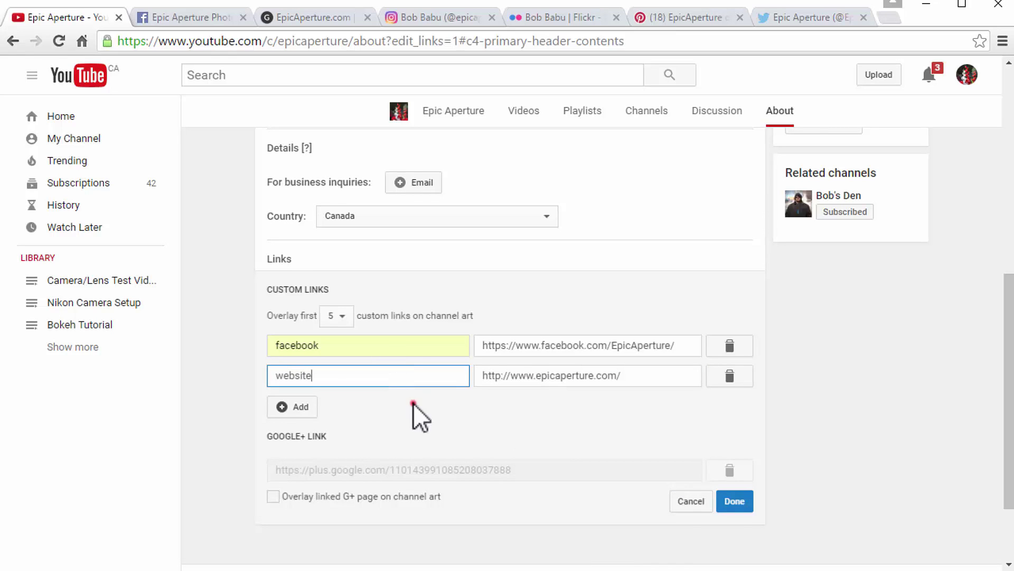
left_click(413, 404)
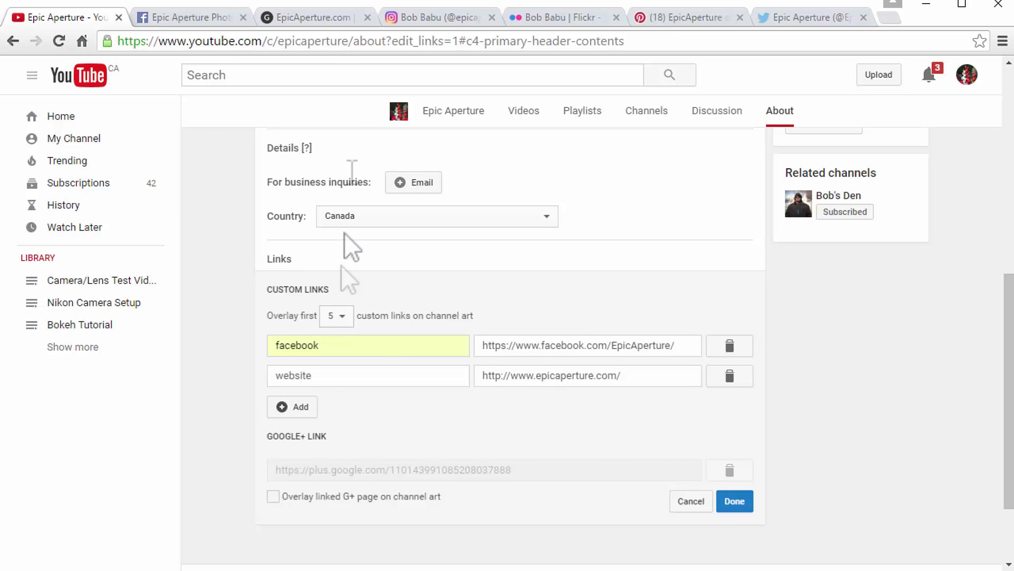
Add a new custom link titled 'instagram' with the copied Instagram profile address.
left_click(421, 16)
right_click(330, 41)
left_click(356, 102)
left_click(79, 17)
left_click(534, 375)
left_click(301, 407)
left_click(543, 405)
right_click(542, 404)
left_click(588, 500)
left_click(389, 405)
type("instagram")
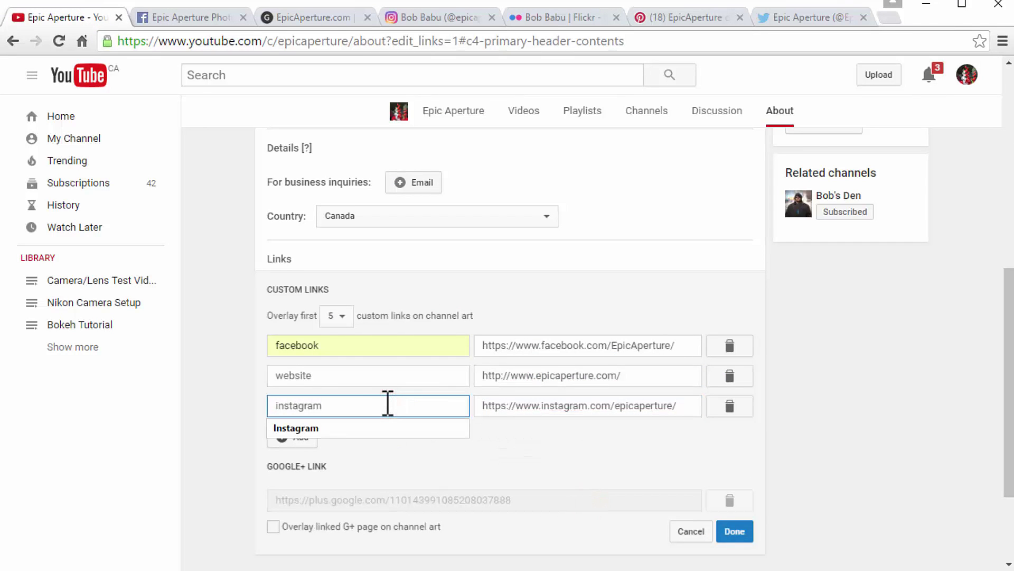
left_click(540, 455)
Add a custom link titled 'flickr' with the copied Flickr profile address.
left_click(306, 434)
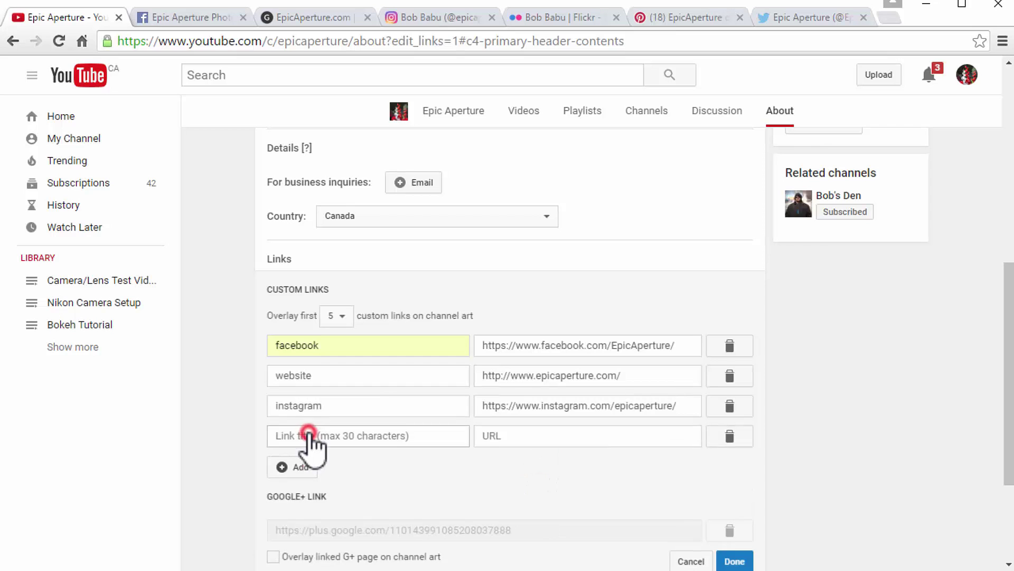
left_click(427, 15)
left_click(560, 14)
right_click(340, 41)
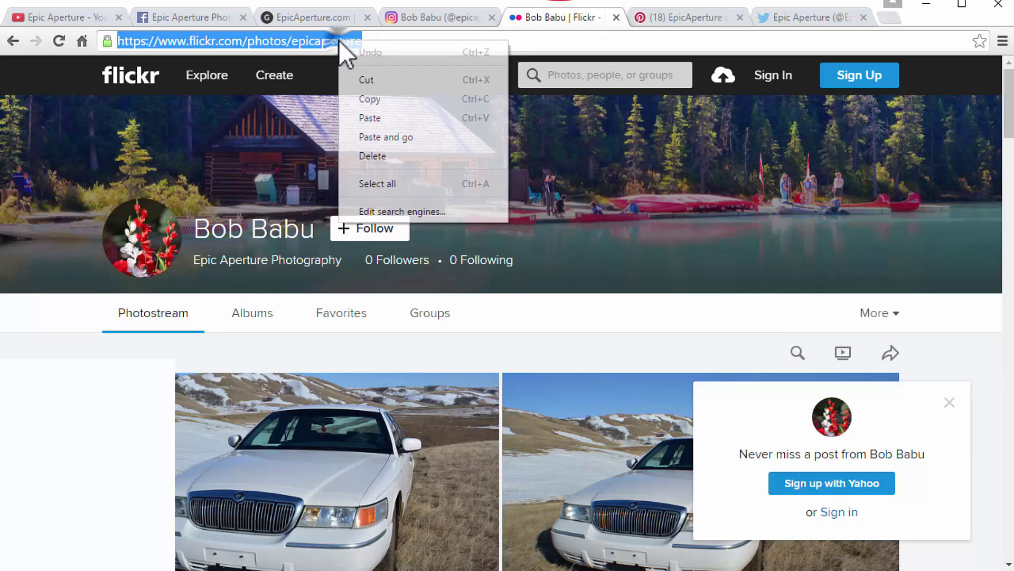
left_click(391, 98)
left_click(74, 17)
right_click(530, 435)
left_click(587, 522)
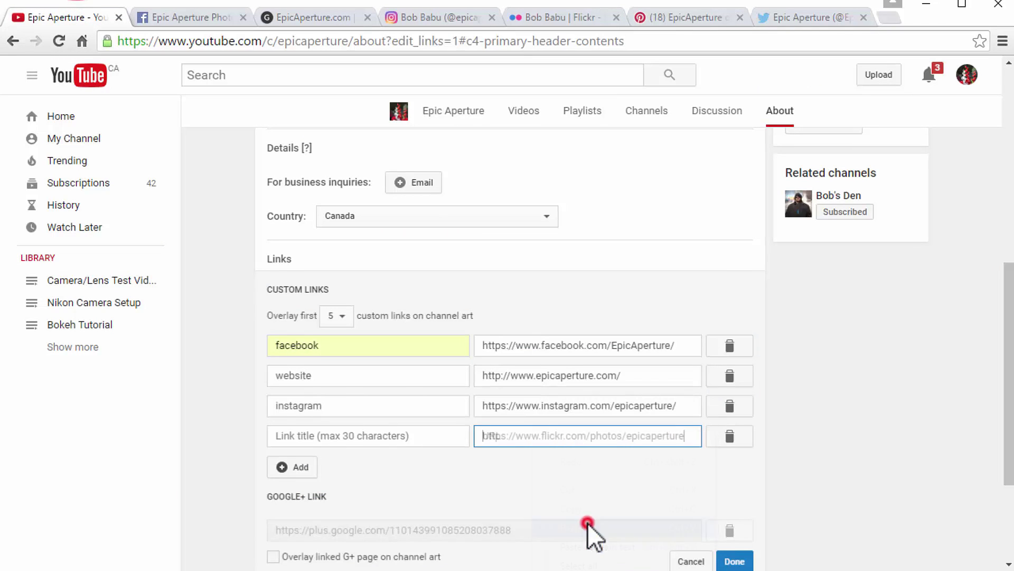
left_click(374, 436)
type("flickr")
Add a custom link titled 'pinterest' with the copied Pinterest profile address.
left_click(296, 467)
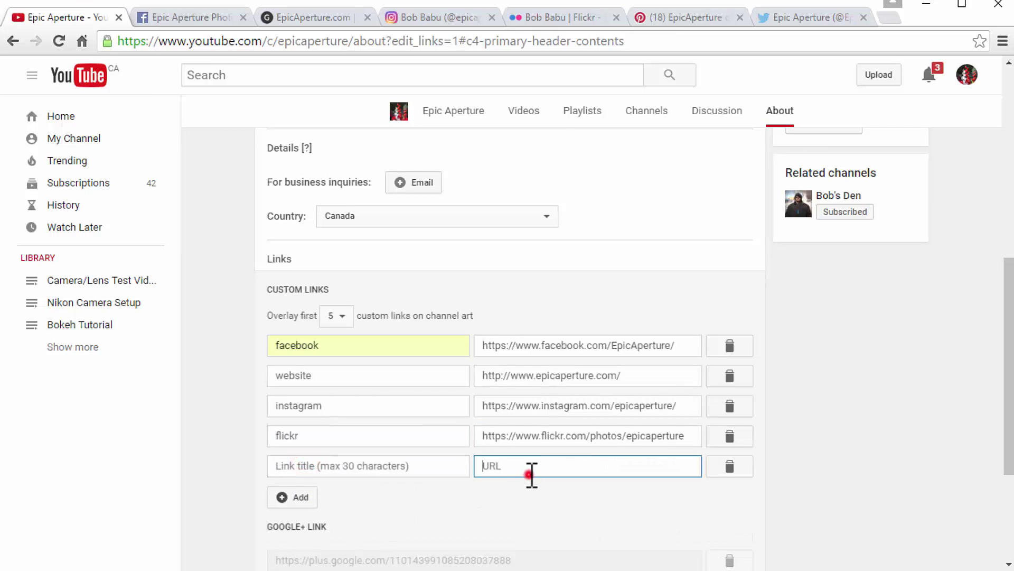
left_click(665, 17)
left_click(322, 41)
key("ctrl+c")
left_click(79, 13)
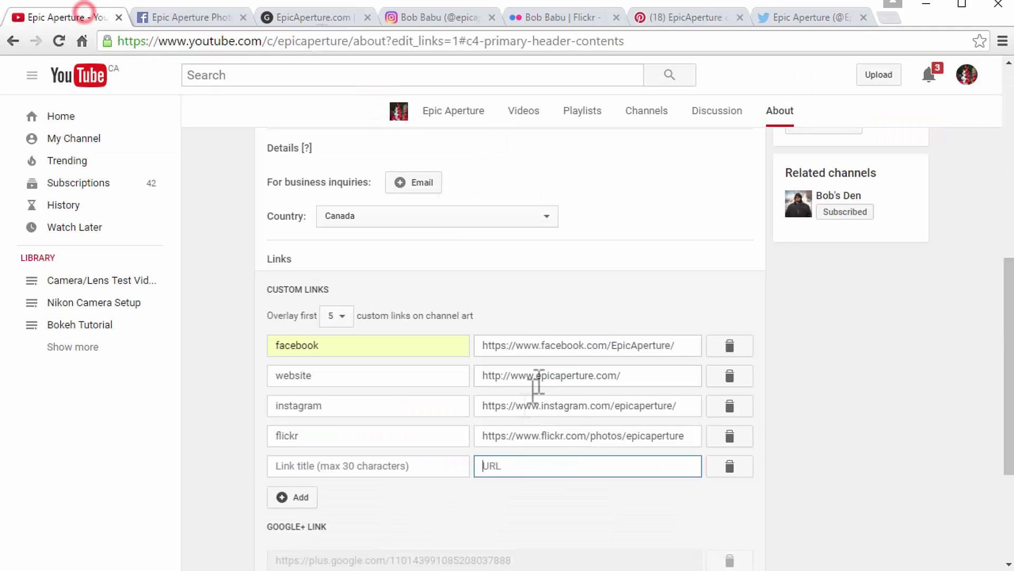
right_click(486, 466)
left_click(583, 560)
left_click(380, 464)
type("pinterest")
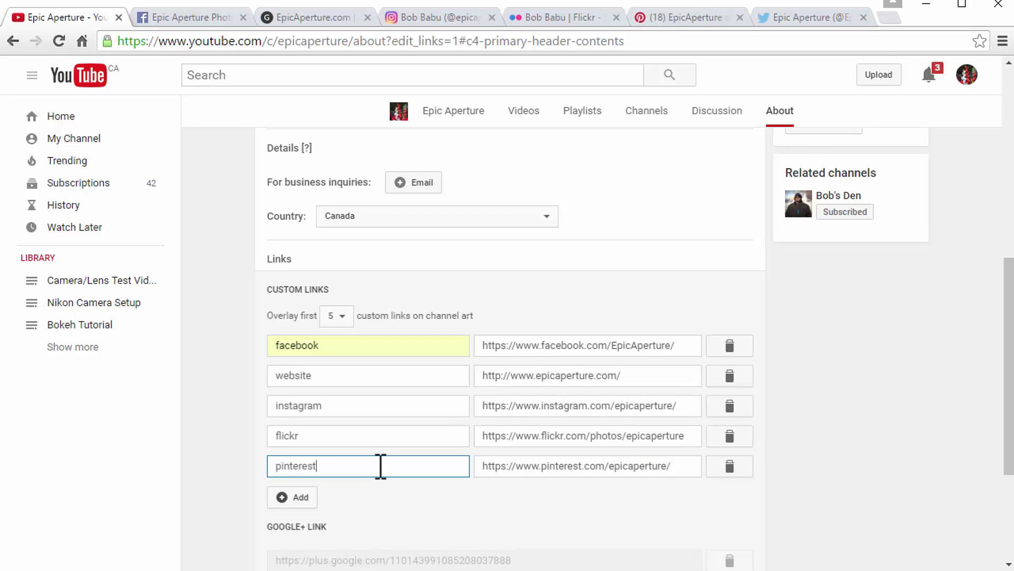
Add a custom link titled 'twitter' with the copied Twitter profile address.
left_click(294, 496)
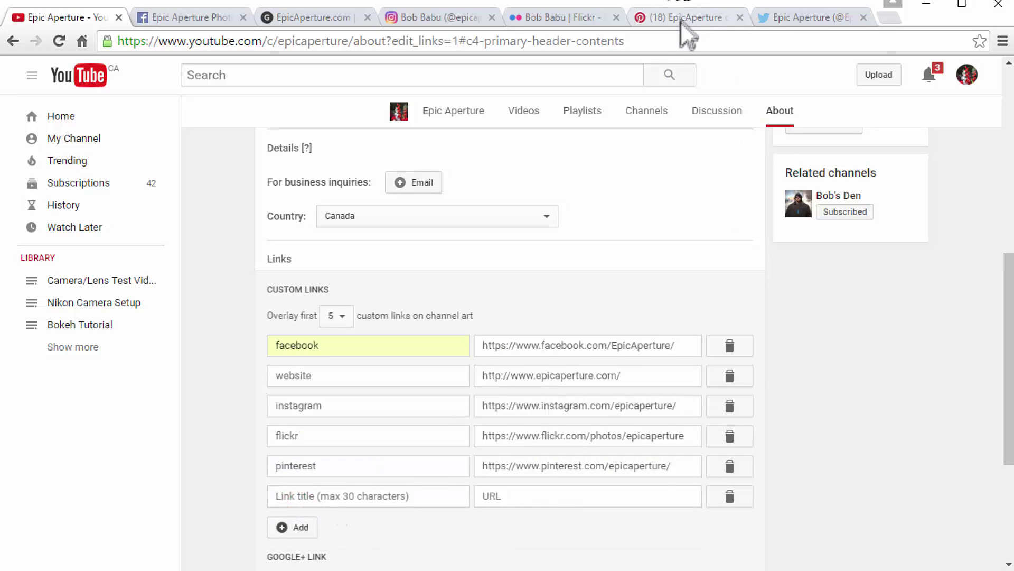
left_click(793, 17)
key("ctrl+c")
left_click(80, 18)
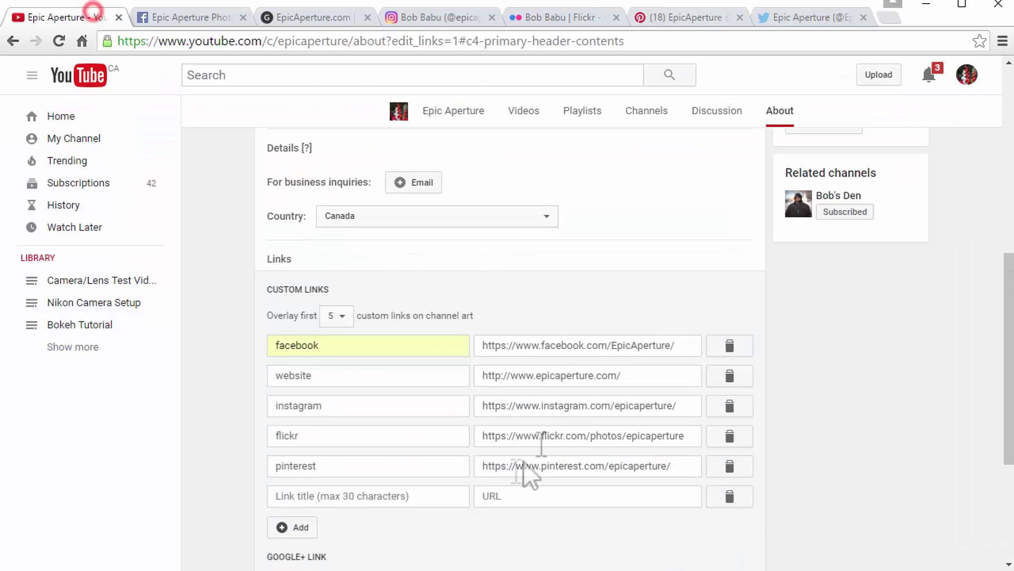
right_click(483, 494)
left_click(528, 568)
left_click(368, 495)
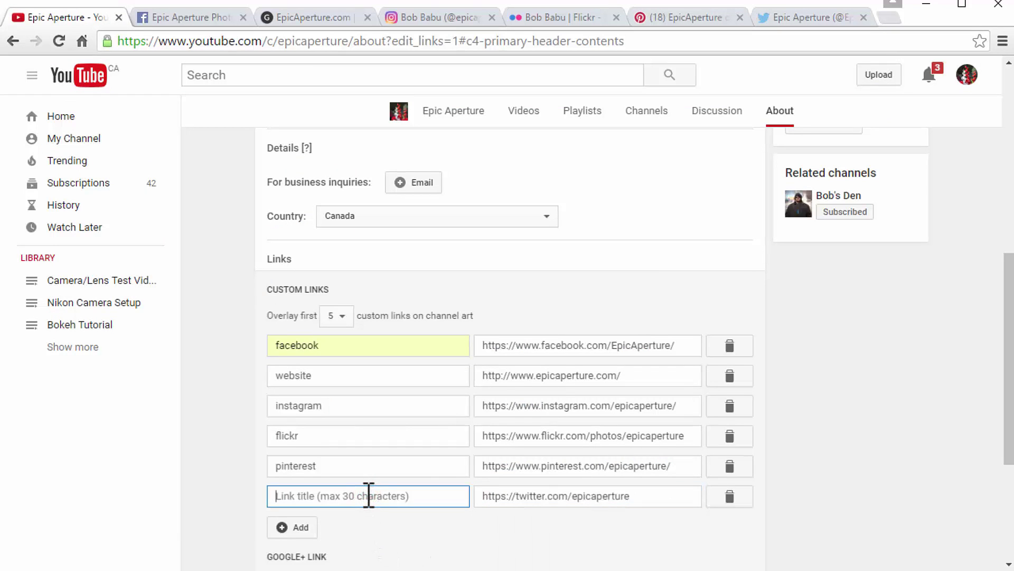
type("twitter")
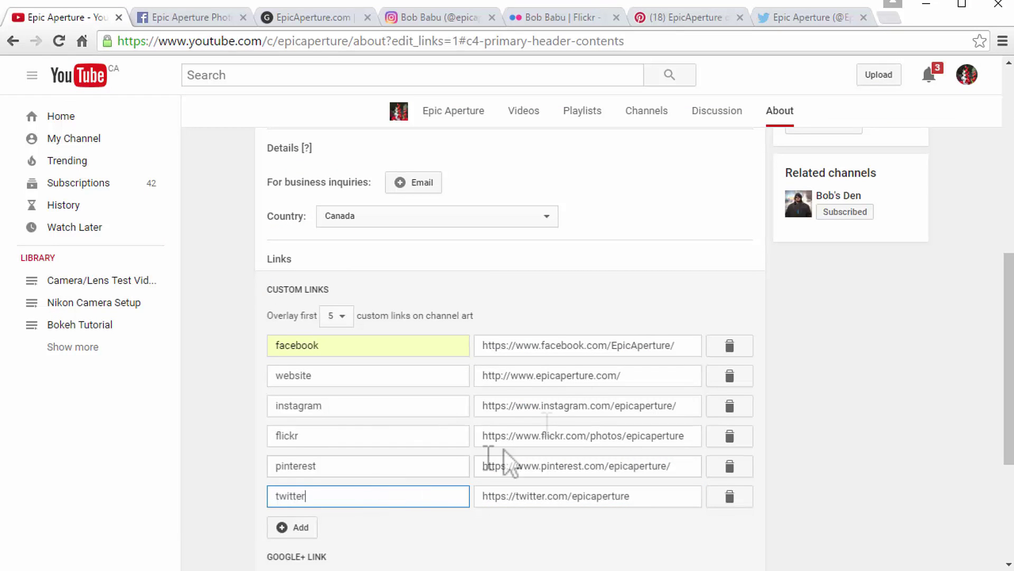
scroll(640, 358, "down", 3)
Save the facebook, website, instagram, flickr, pinterest and twitter links, then check the About page Links section.
scroll(528, 383, "up", 1)
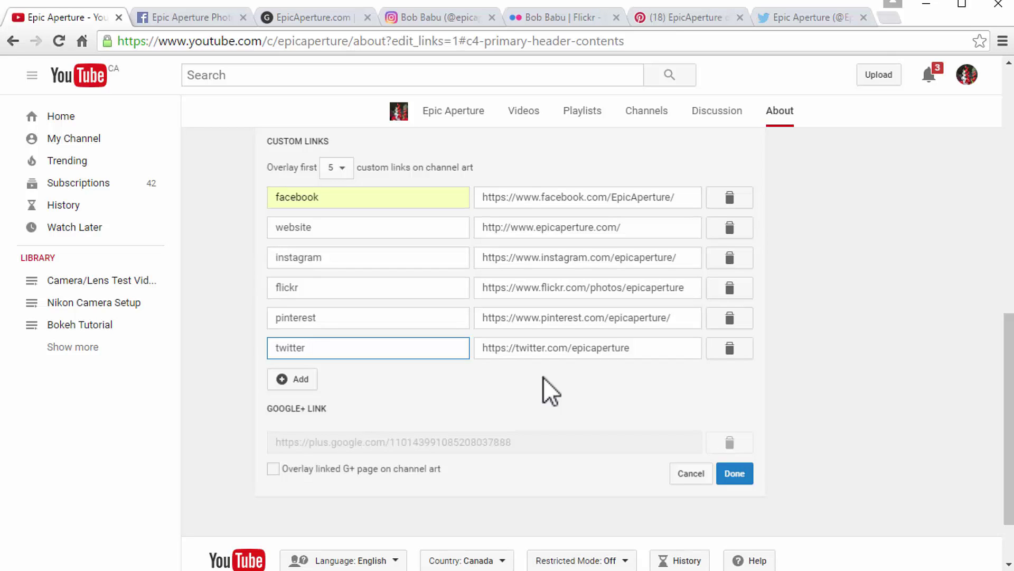
left_click(732, 475)
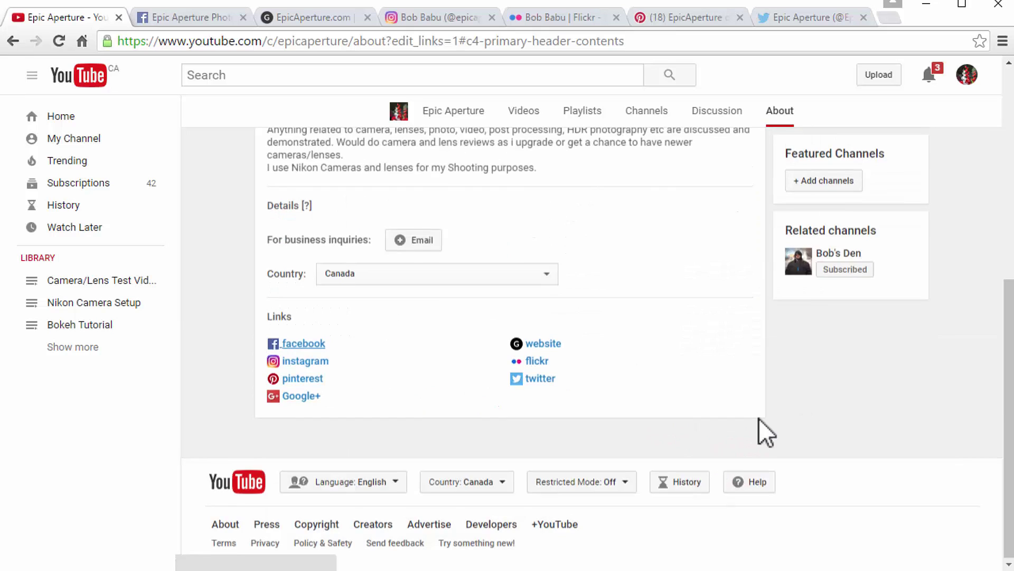
mouse_move(805, 250)
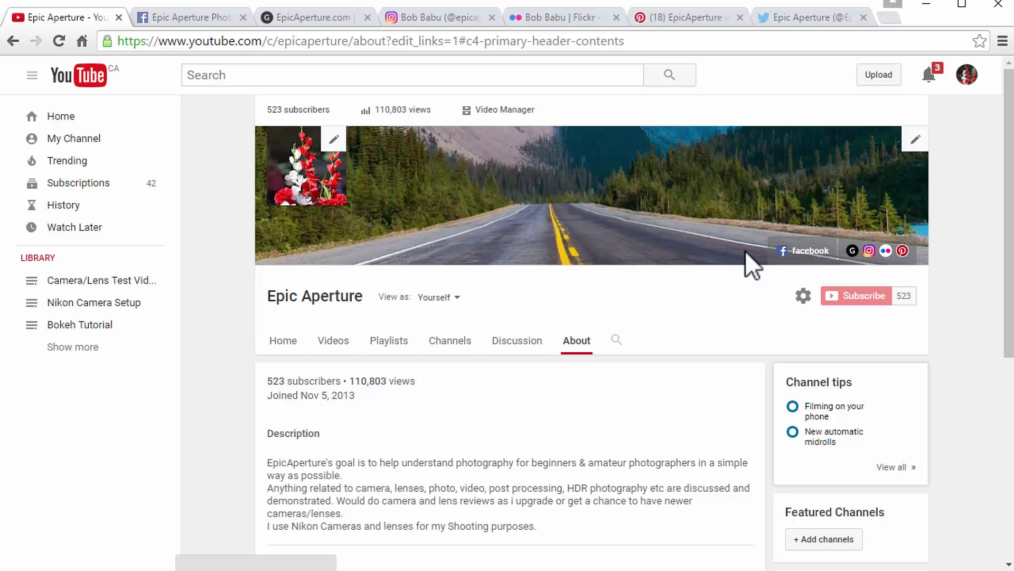
scroll(740, 330, "down", 7)
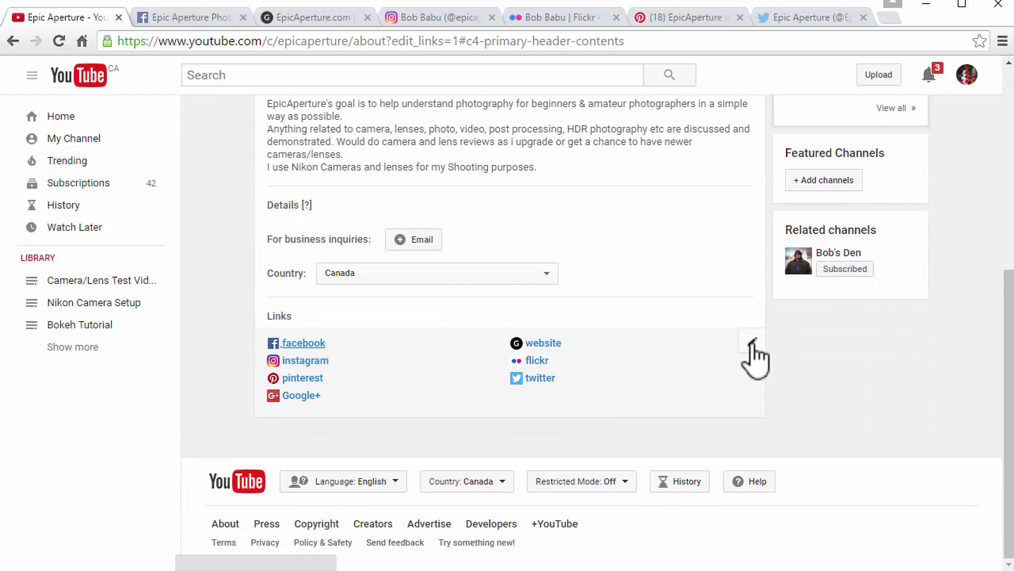
left_click(752, 343)
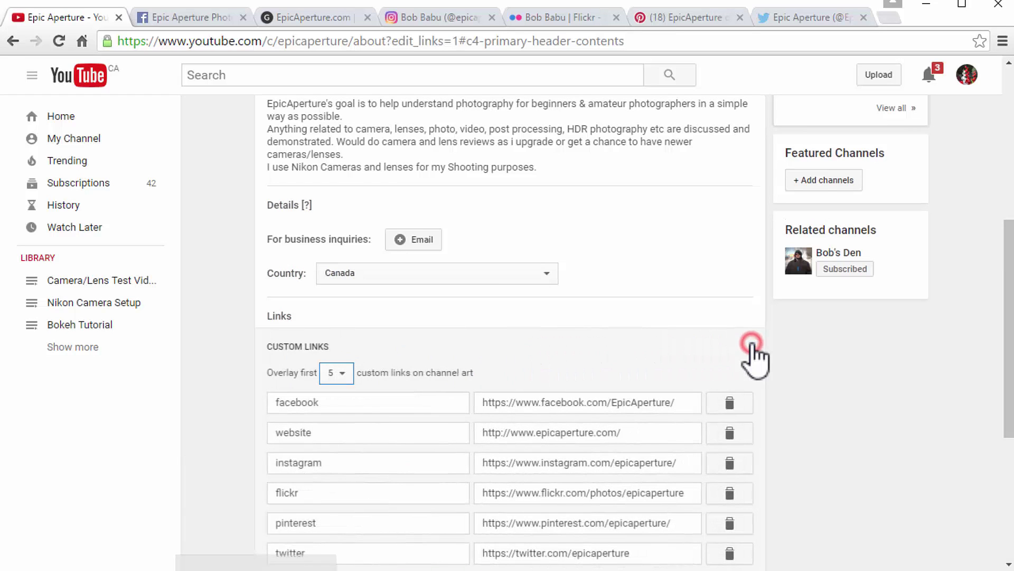
scroll(792, 364, "down", 3)
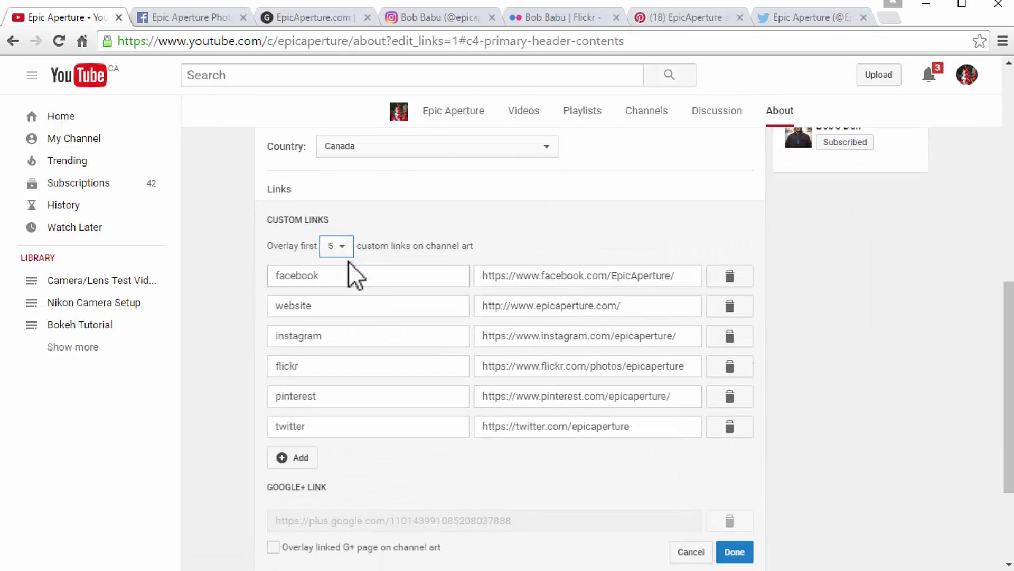
left_click(341, 242)
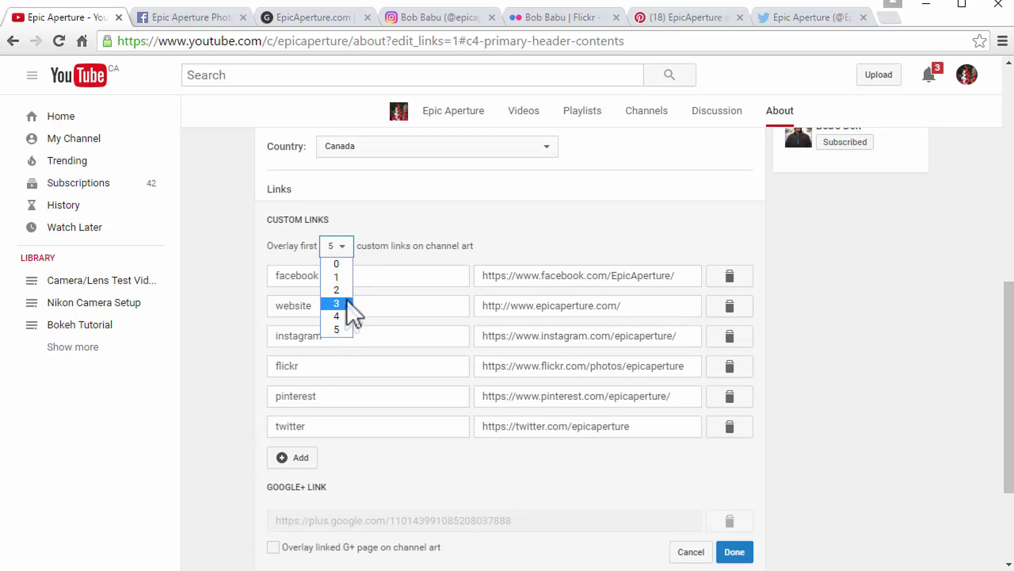
left_click(337, 330)
scroll(607, 322, "down", 1)
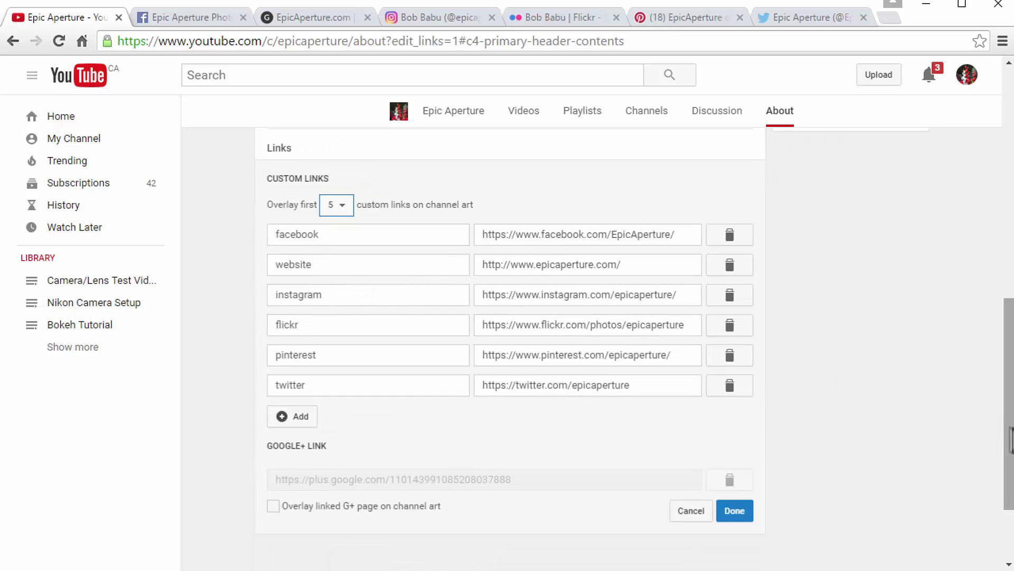
left_click_drag(1010, 438, 1010, 211)
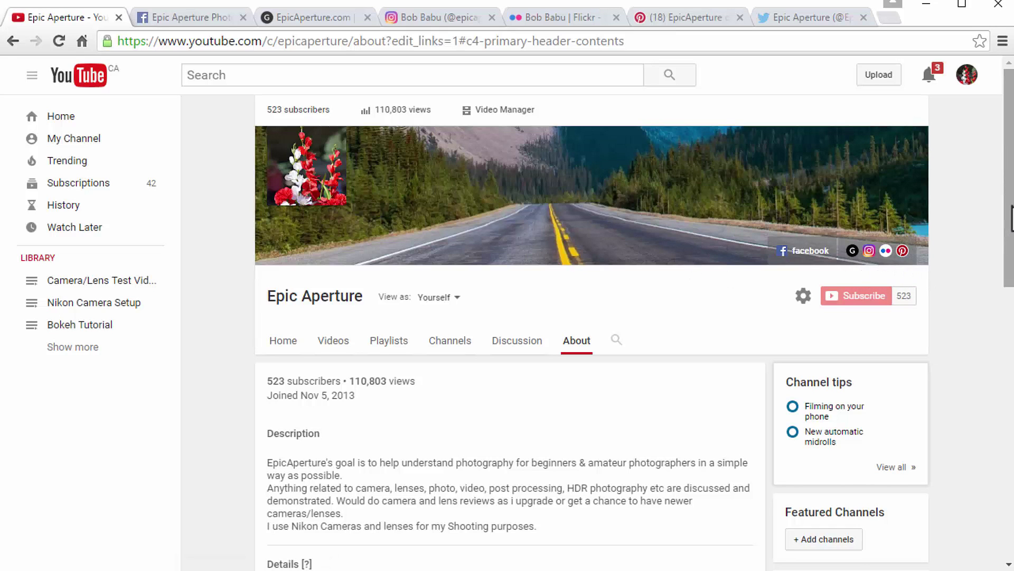
left_click_drag(1010, 217, 998, 442)
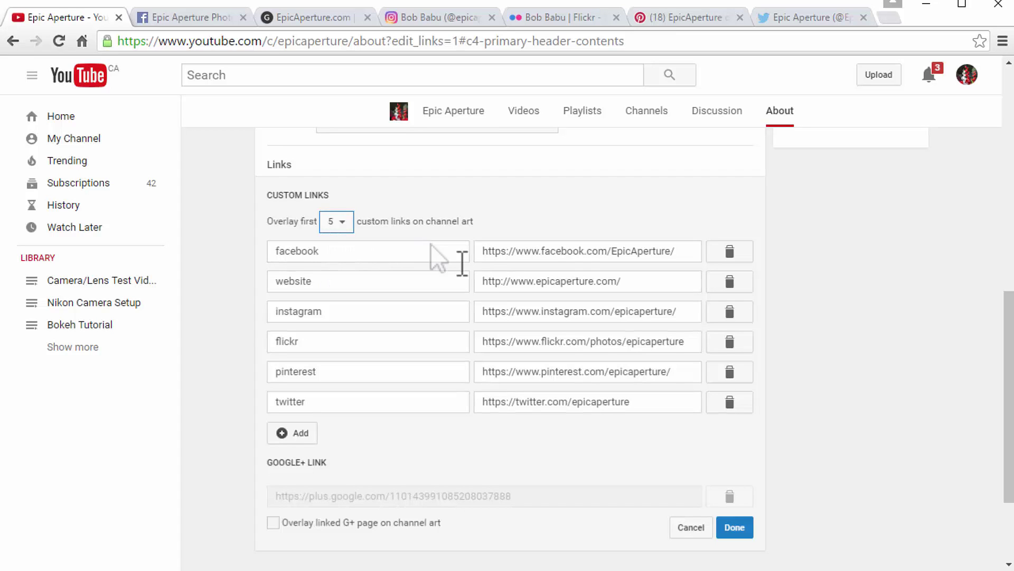
left_click(343, 221)
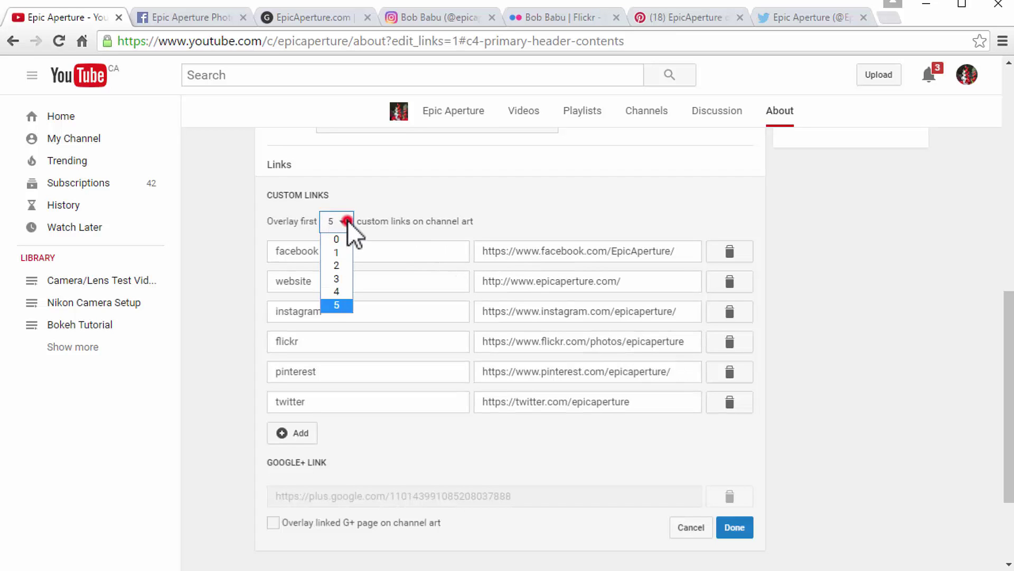
left_click(345, 219)
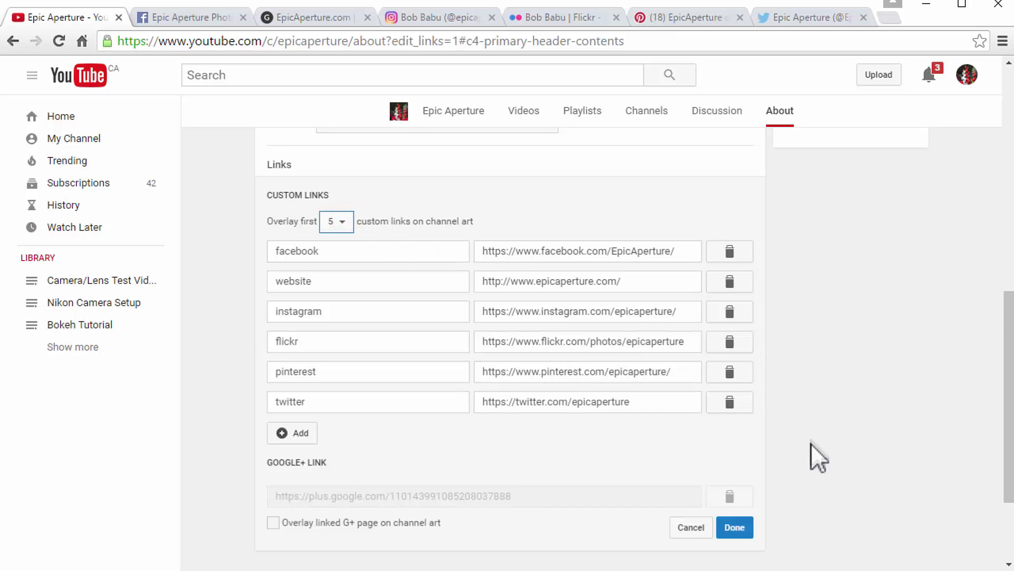
Close the links editor with Done and return to the top of the channel page.
left_click(747, 528)
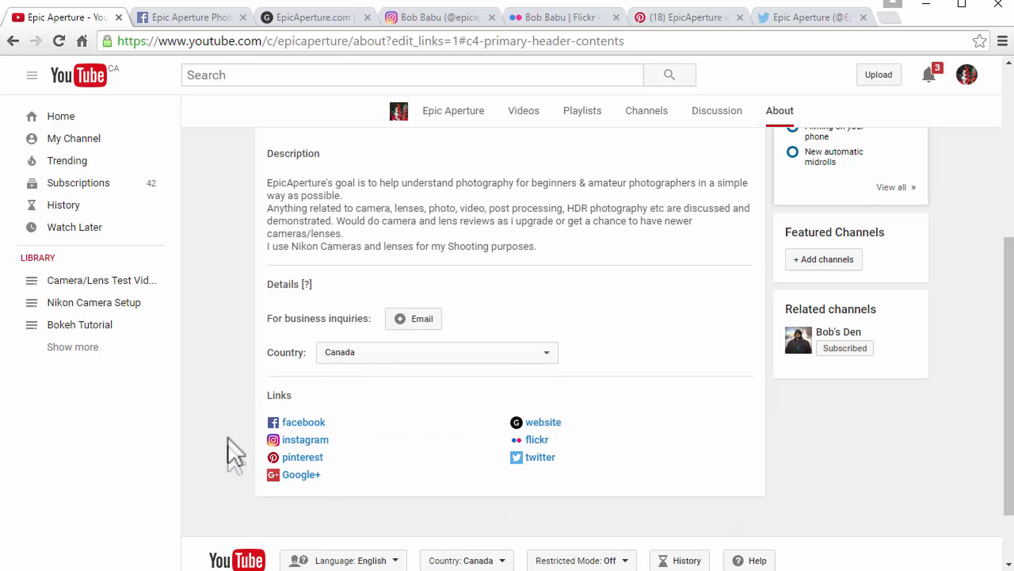
mouse_move(507, 448)
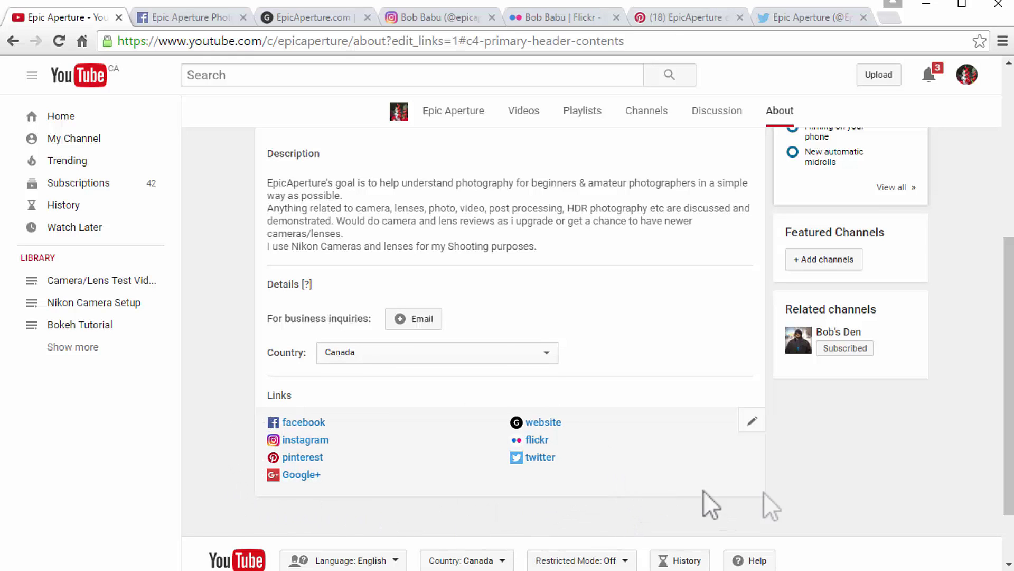
scroll(763, 492, "up", 5)
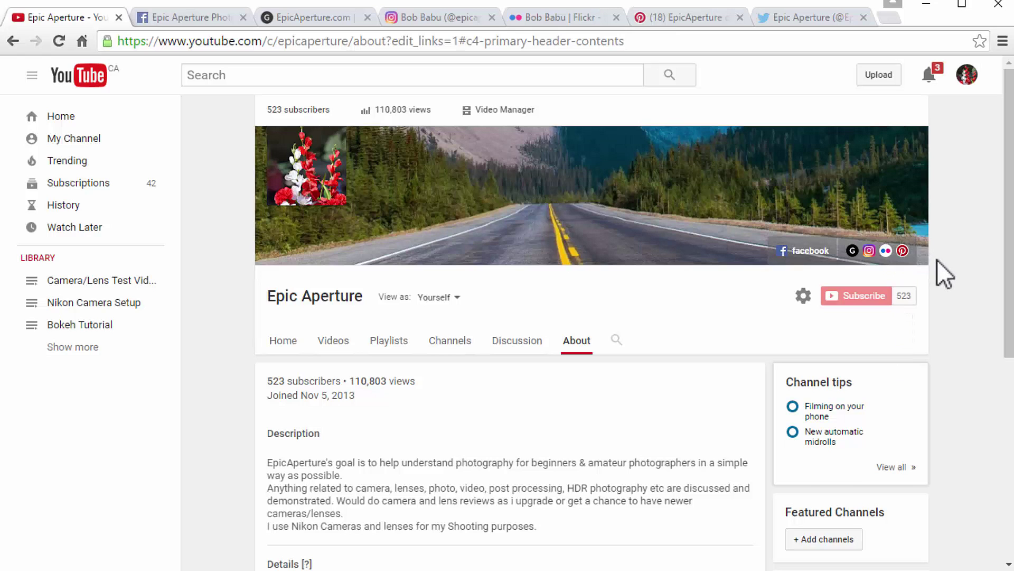